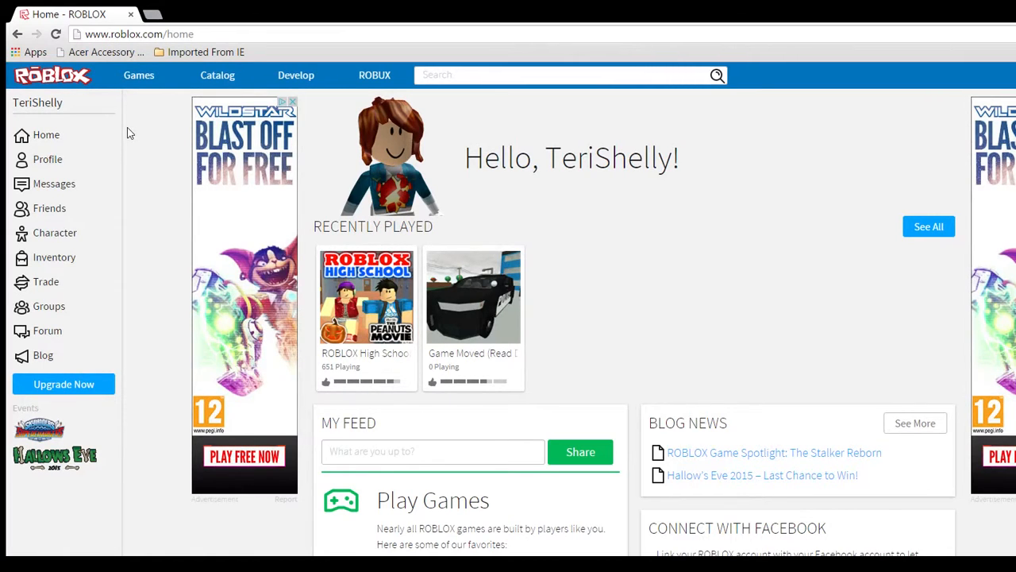
Open the Games page and look through its game categories down to Recommended
left_click(112, 63)
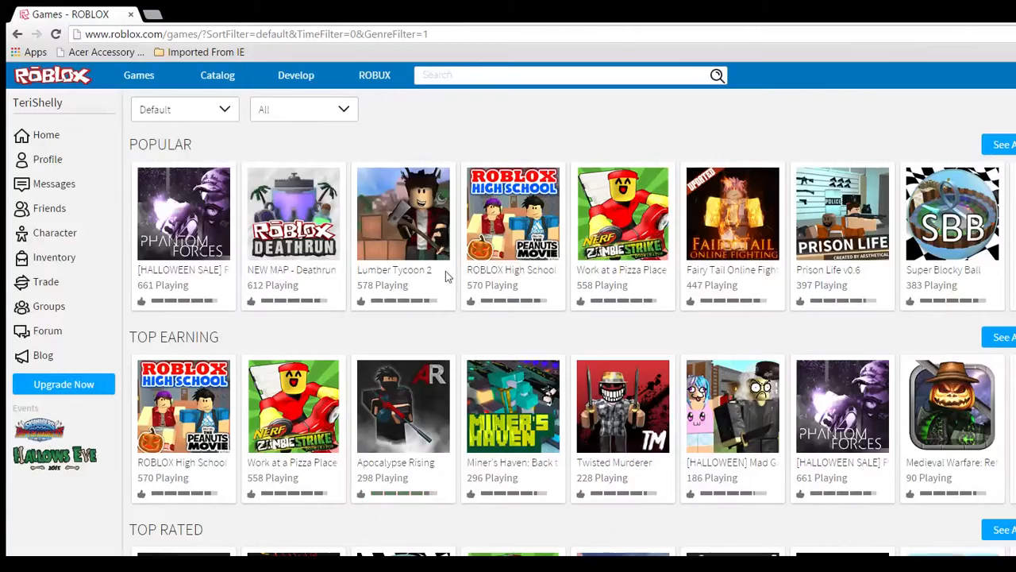
scroll(454, 276, "down", 4)
scroll(451, 274, "down", 4)
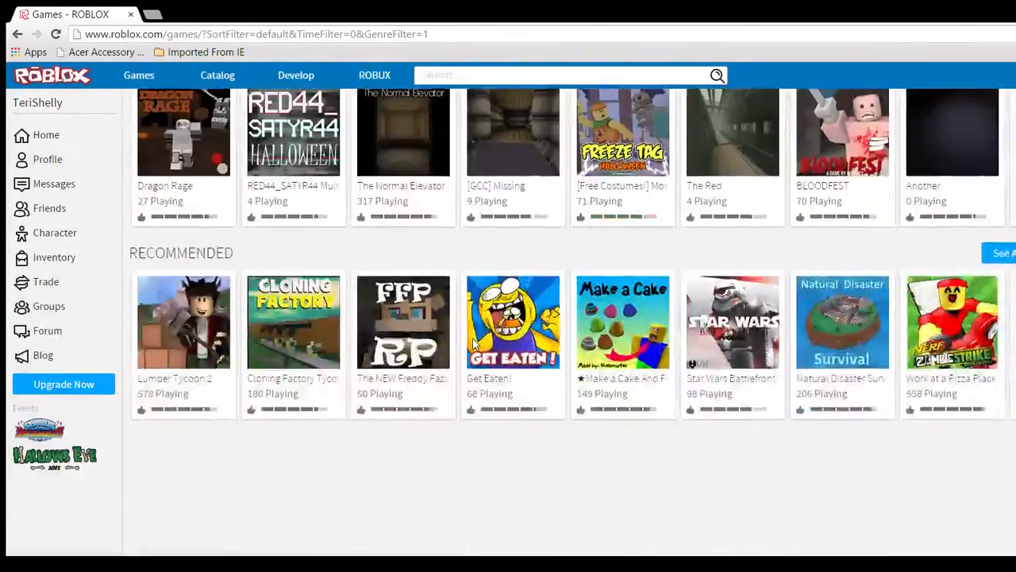
scroll(474, 347, "up", 8)
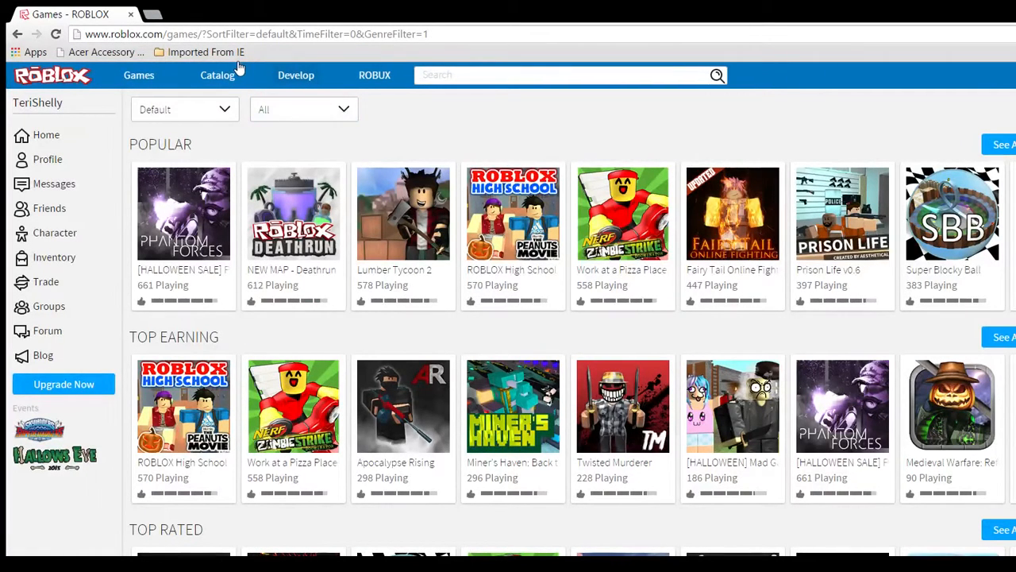
Open the Develop page and, in ROBLOX Studio, look through the Theme, Gameplay and Basic game templates
left_click(295, 74)
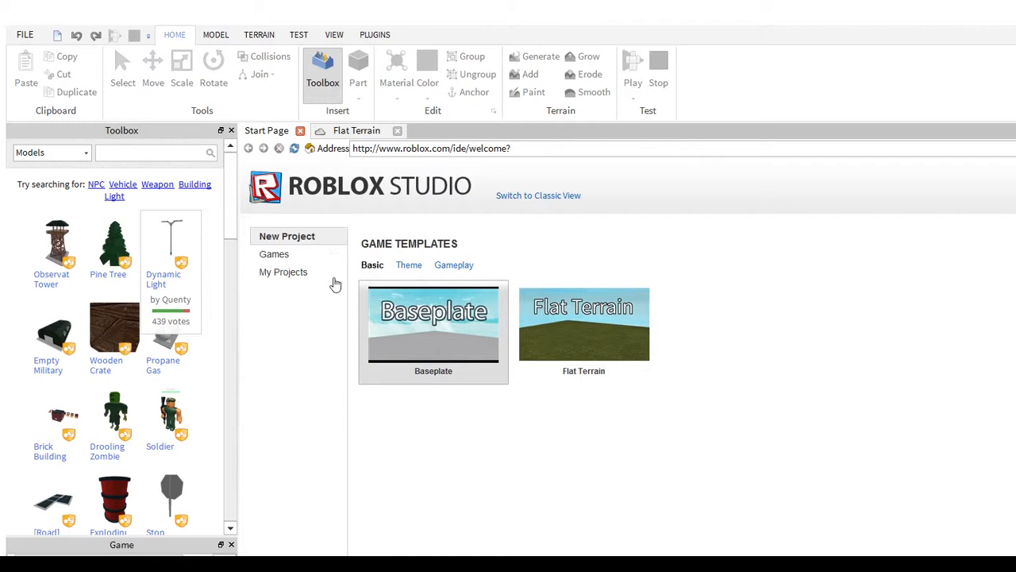
left_click(409, 264)
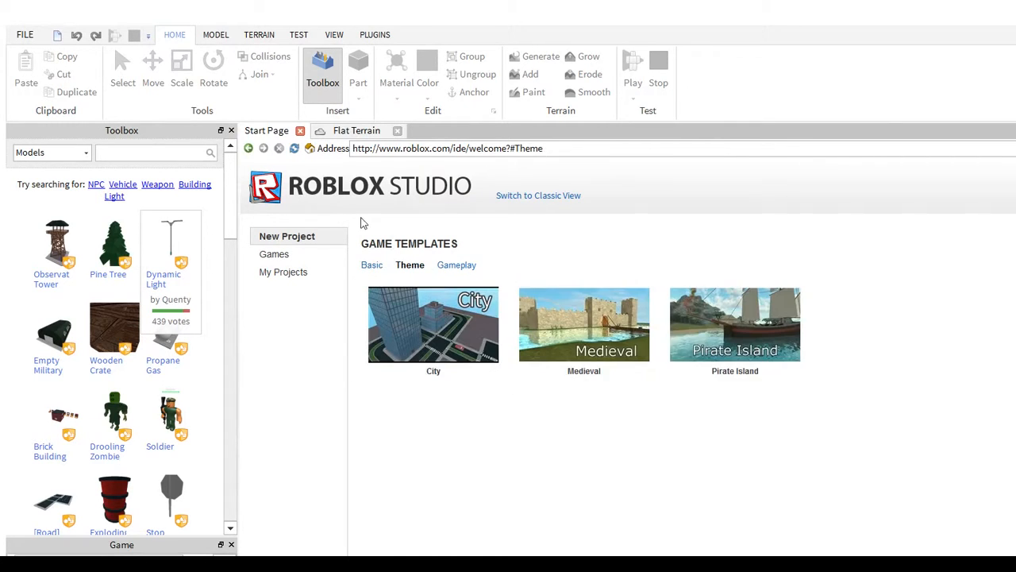
left_click(457, 265)
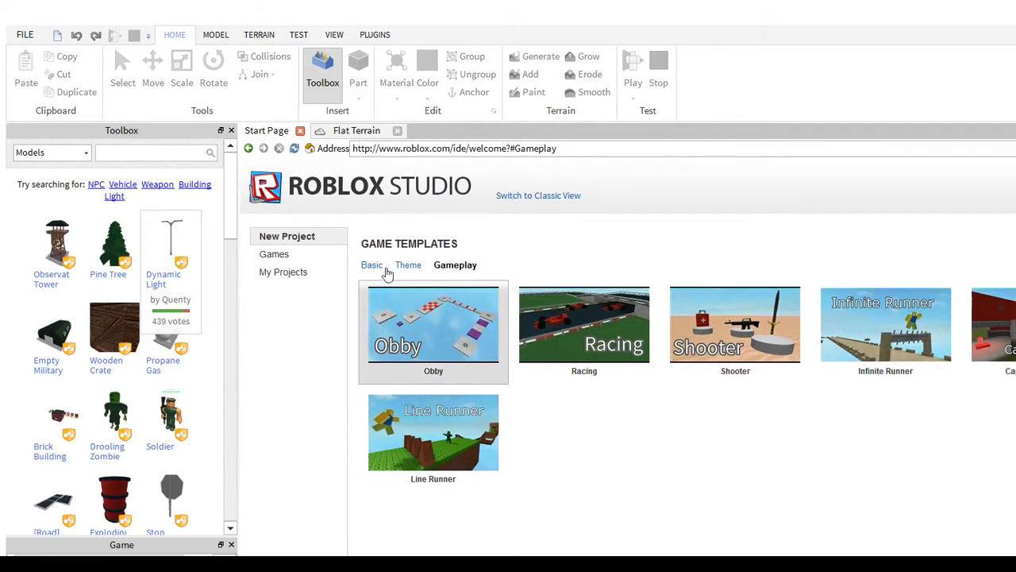
left_click(373, 266)
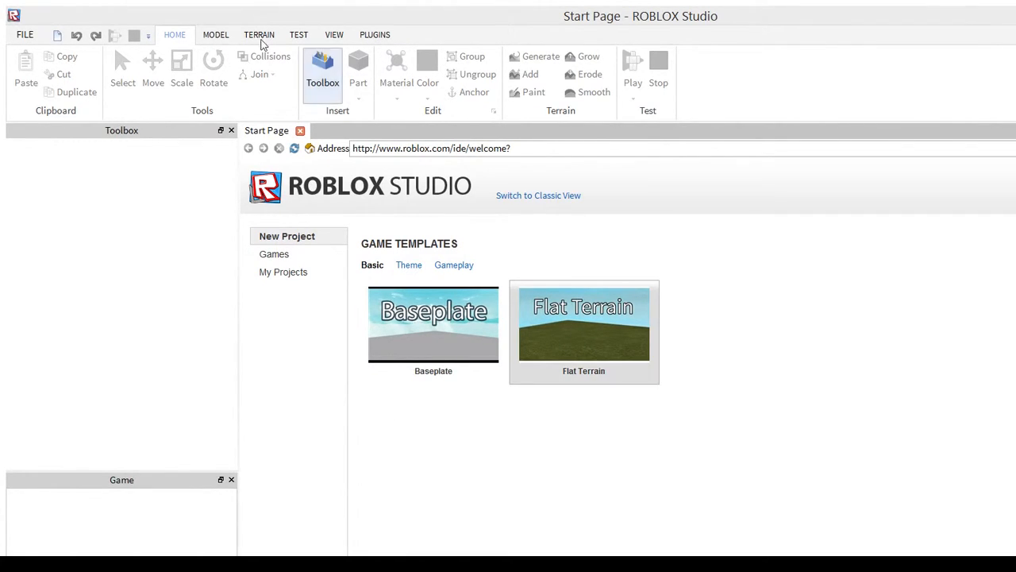
Show the Studio tutorials and open the Making a Tree tutorial
scroll(264, 30, "down", 4)
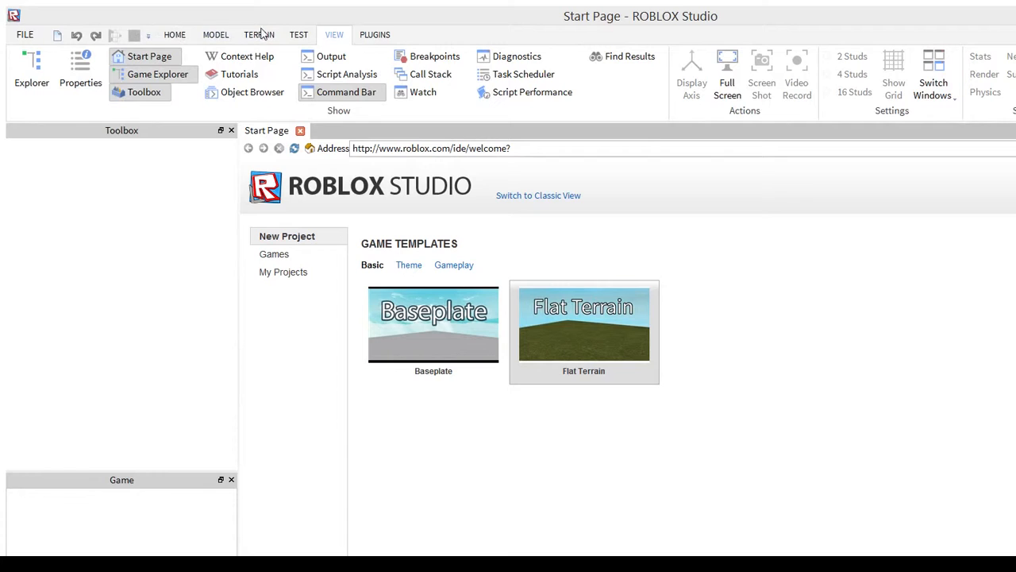
left_click(234, 74)
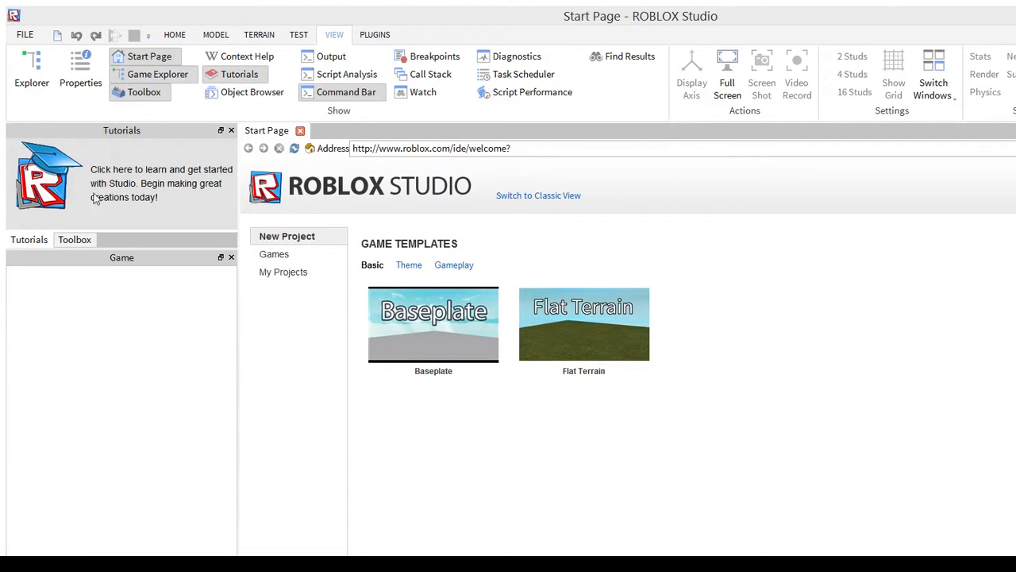
left_click(94, 152)
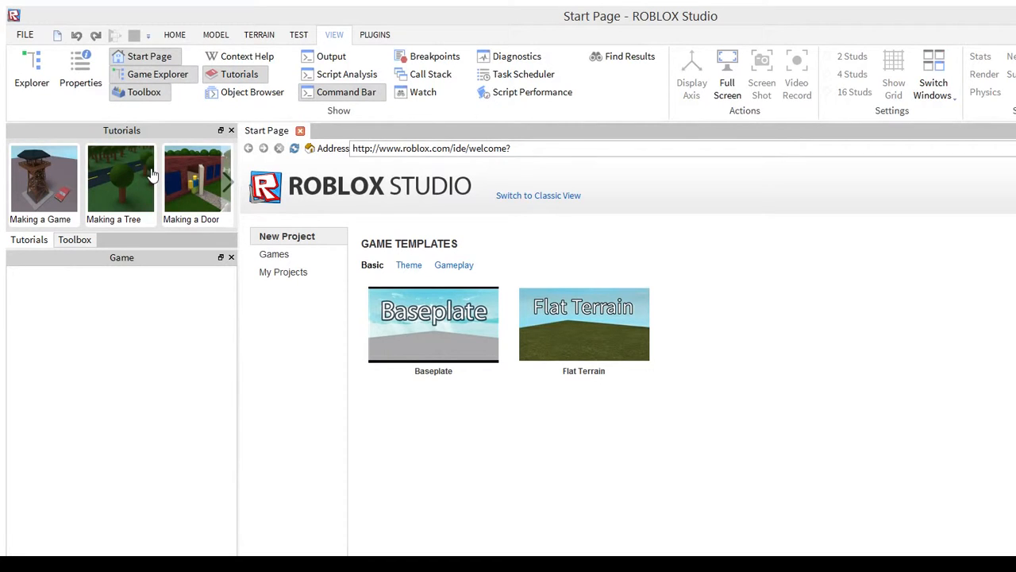
left_click(102, 151)
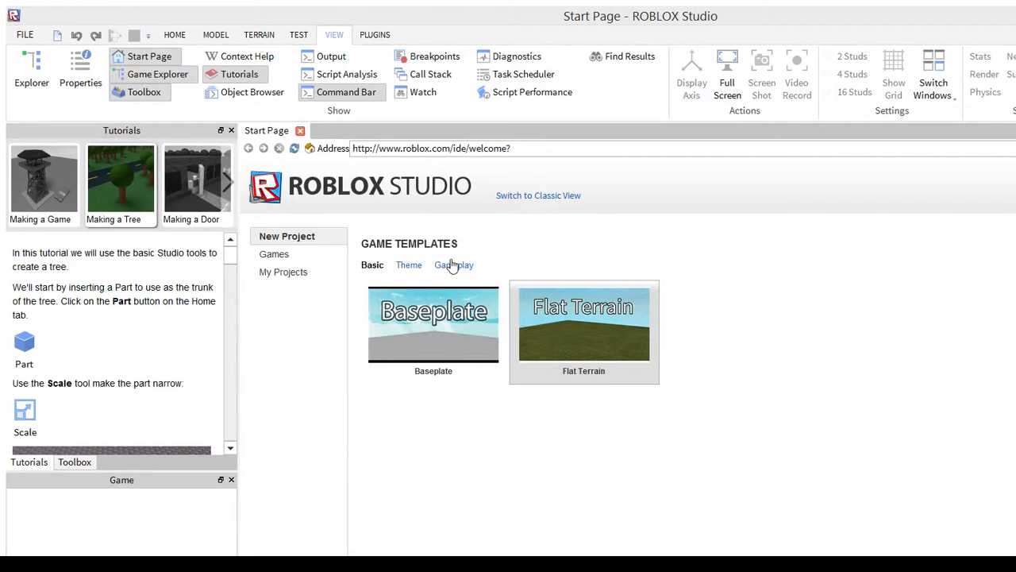
Create a new place from the Baseplate template and look through the Making a Tree instructions
left_click(422, 305)
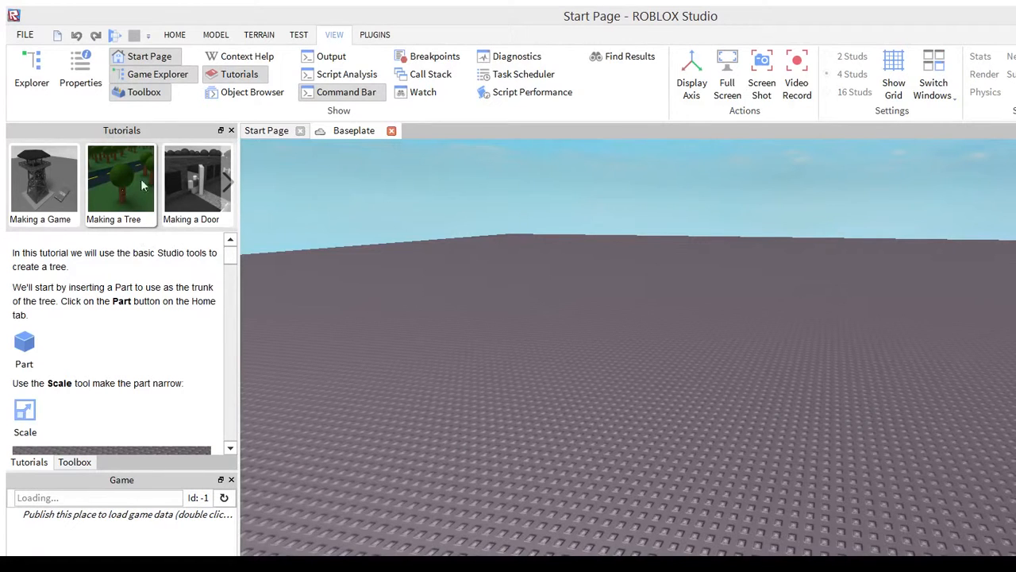
scroll(182, 212, "down", 1)
scroll(183, 212, "down", 5)
scroll(185, 215, "up", 6)
Insert a block part on the baseplate as the tree's trunk
left_click(173, 34)
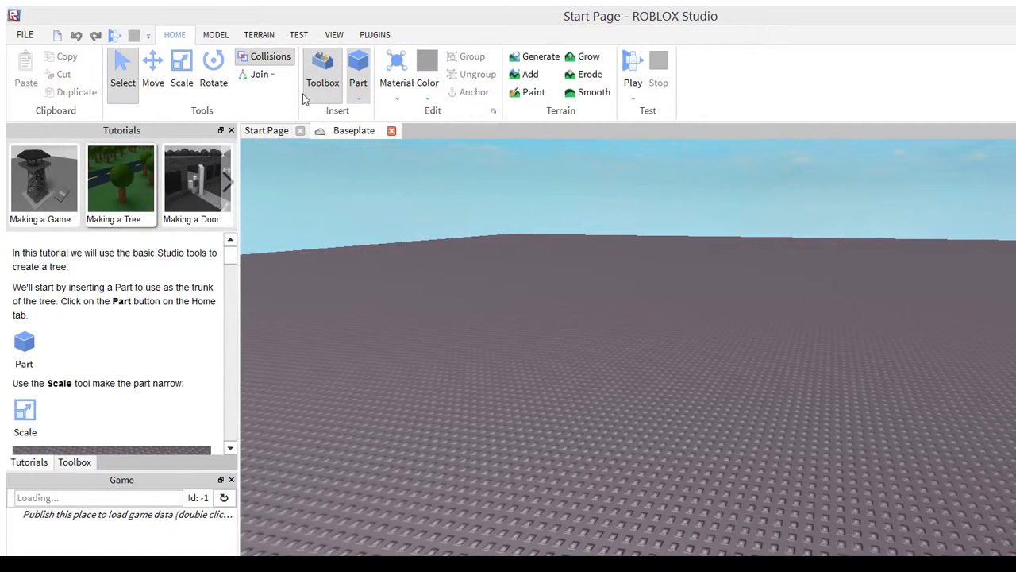
left_click(358, 73)
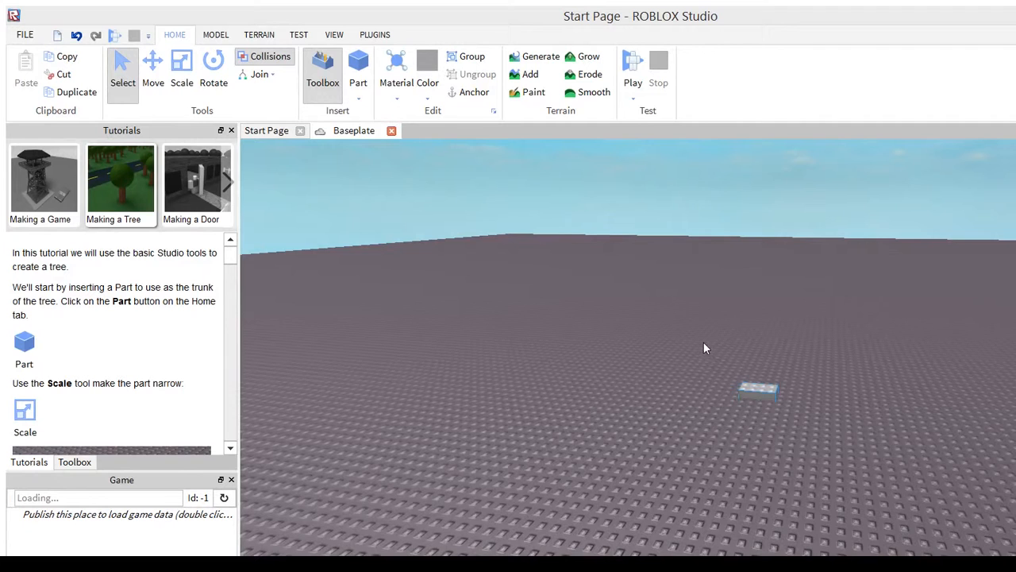
scroll(712, 330, "up", 5)
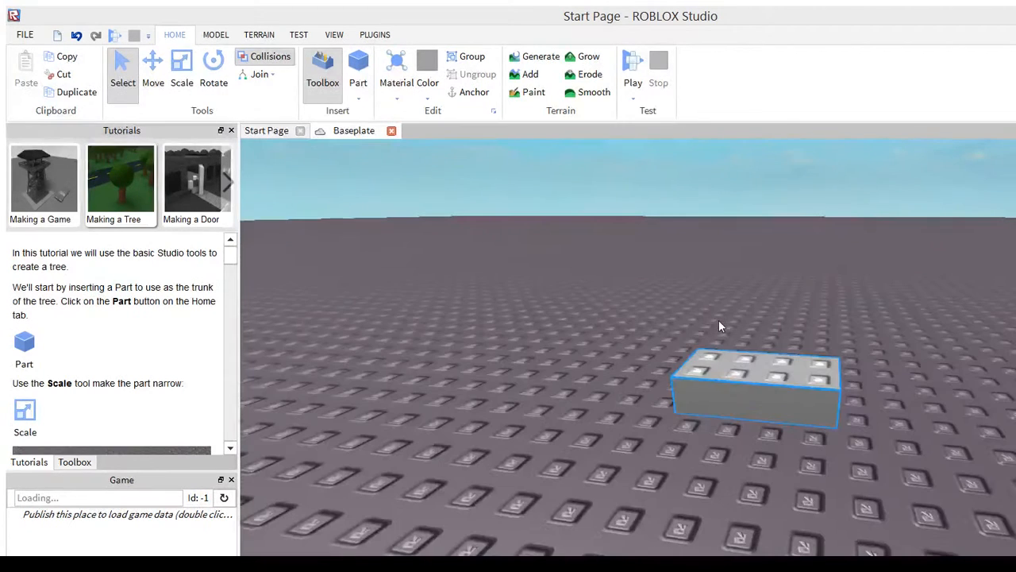
scroll(720, 320, "down", 5)
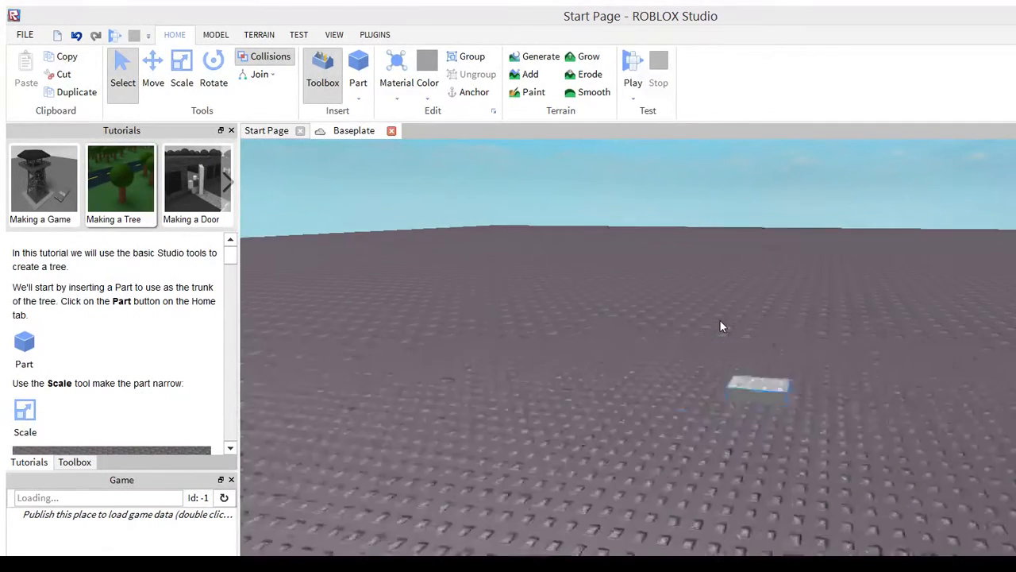
scroll(720, 320, "up", 5)
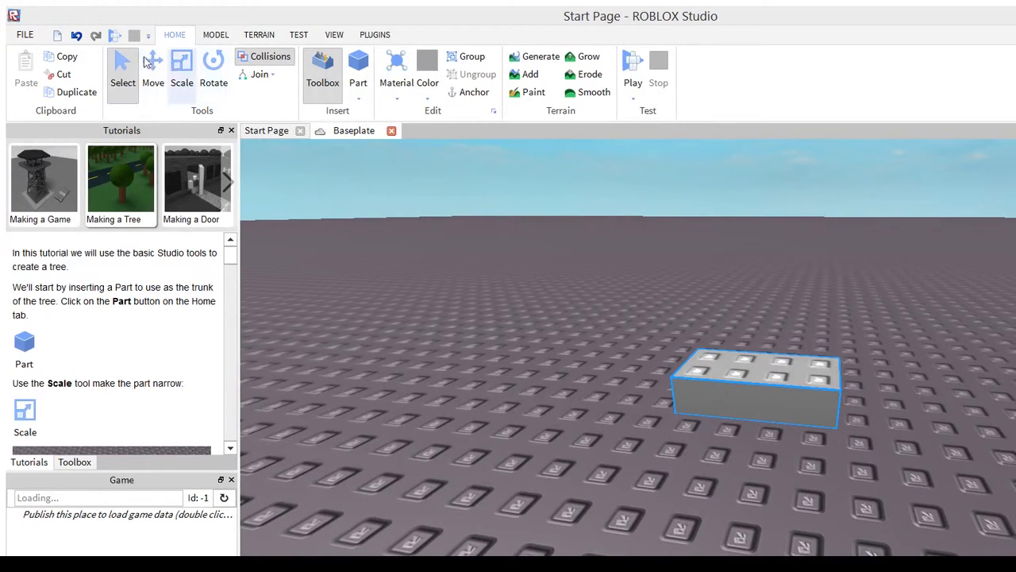
Scale the block narrower along its long side until its top is two by two studs
left_click(182, 68)
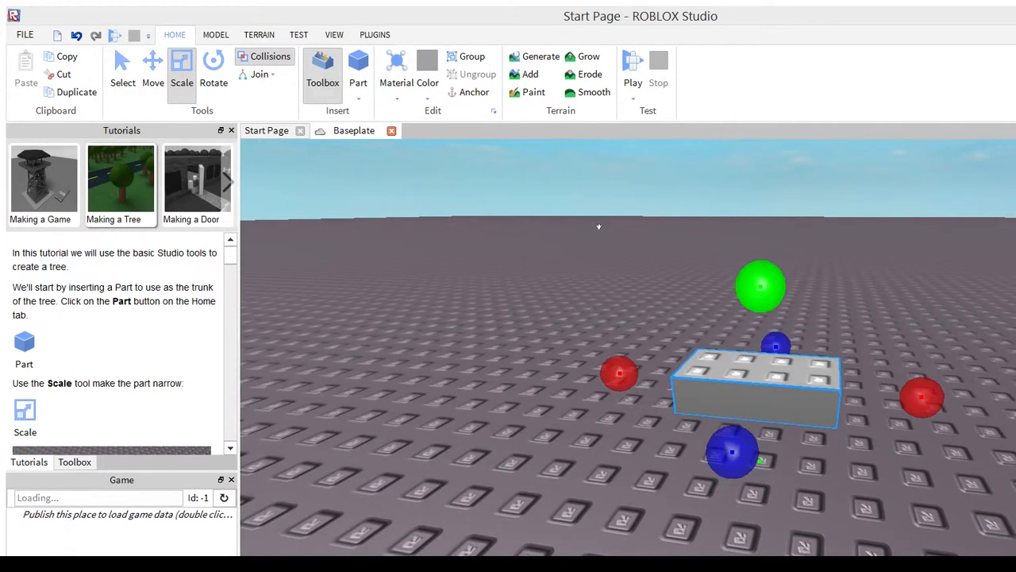
mouse_move(599, 229)
left_mouse_down()
mouse_move(602, 171)
mouse_move(601, 213)
left_mouse_up()
left_click_drag(738, 310, 705, 320)
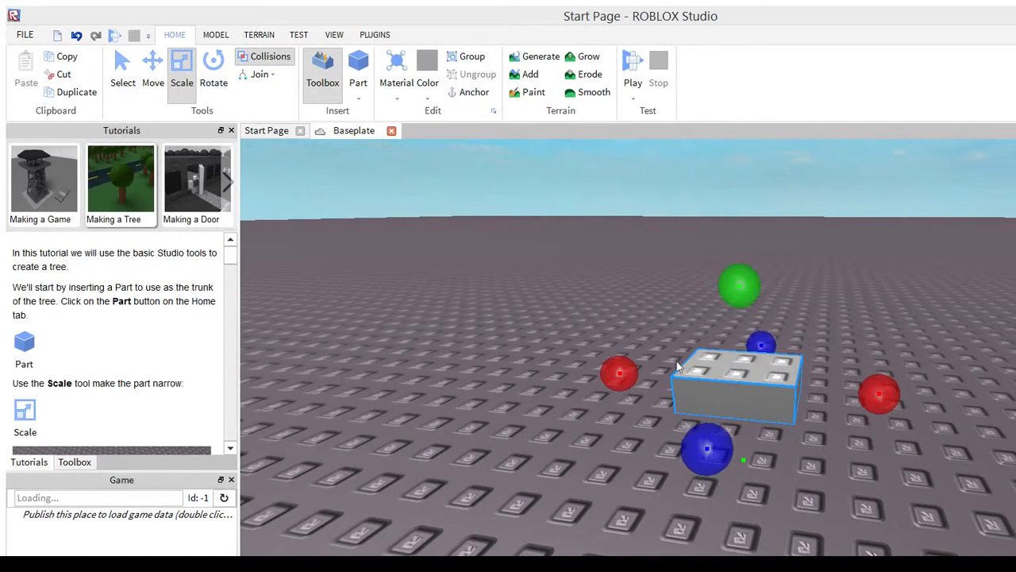
left_click_drag(870, 390, 843, 388)
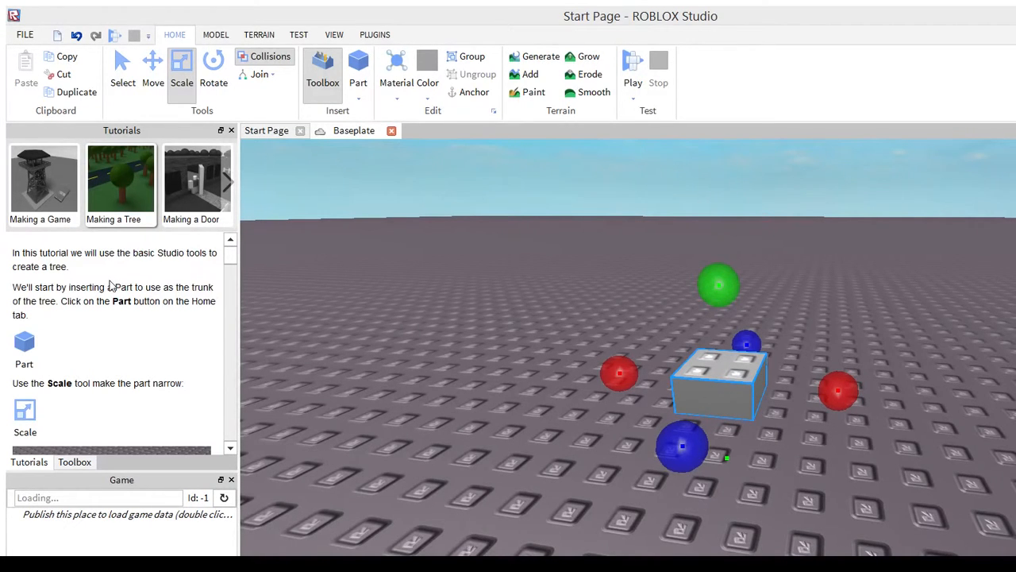
Scale the block upward into a tall trunk like the one pictured in the tutorial
scroll(162, 274, "down", 10)
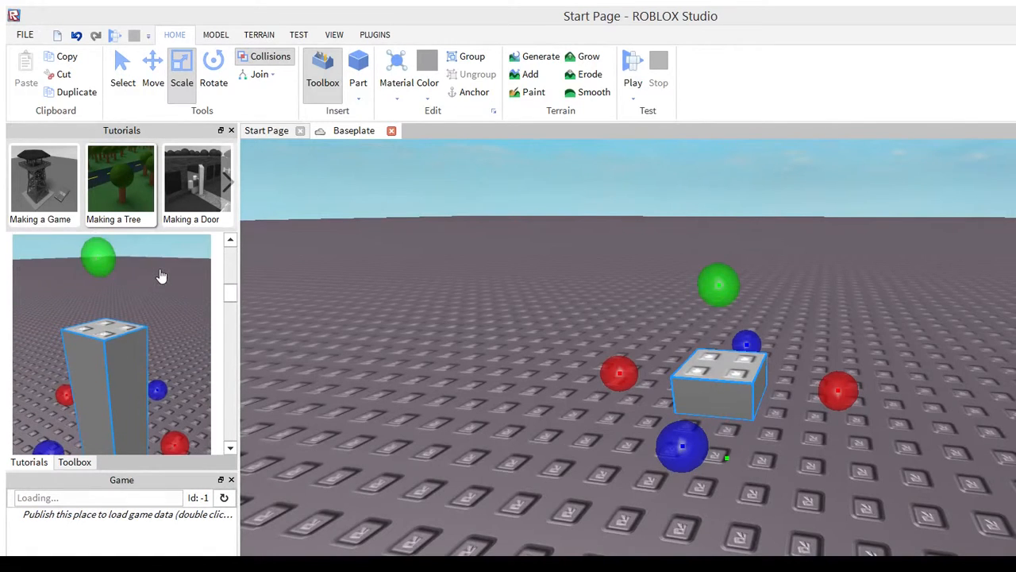
left_click_drag(556, 217, 560, 108)
right_click_drag(560, 107, 557, 128)
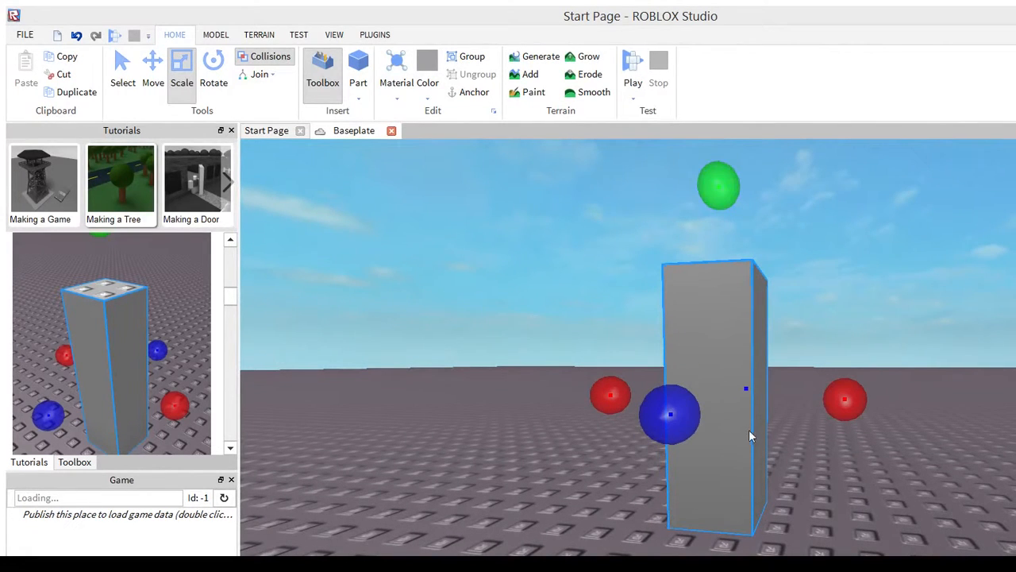
Read the tutorial's instruction for adding the leaves and examine the trunk from different distances and angles
scroll(149, 290, "down", 3)
scroll(149, 290, "down", 1)
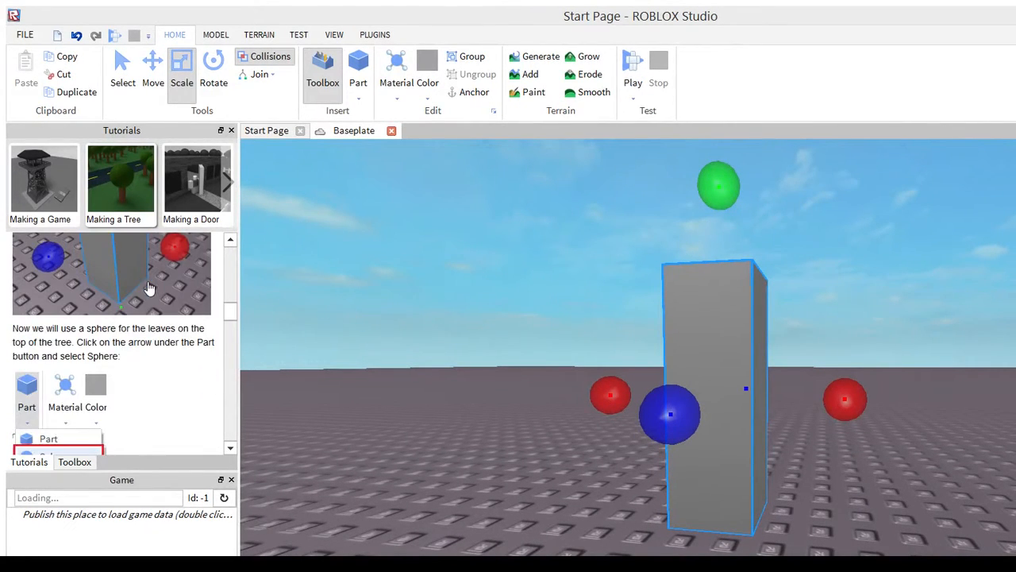
scroll(407, 317, "down", 10)
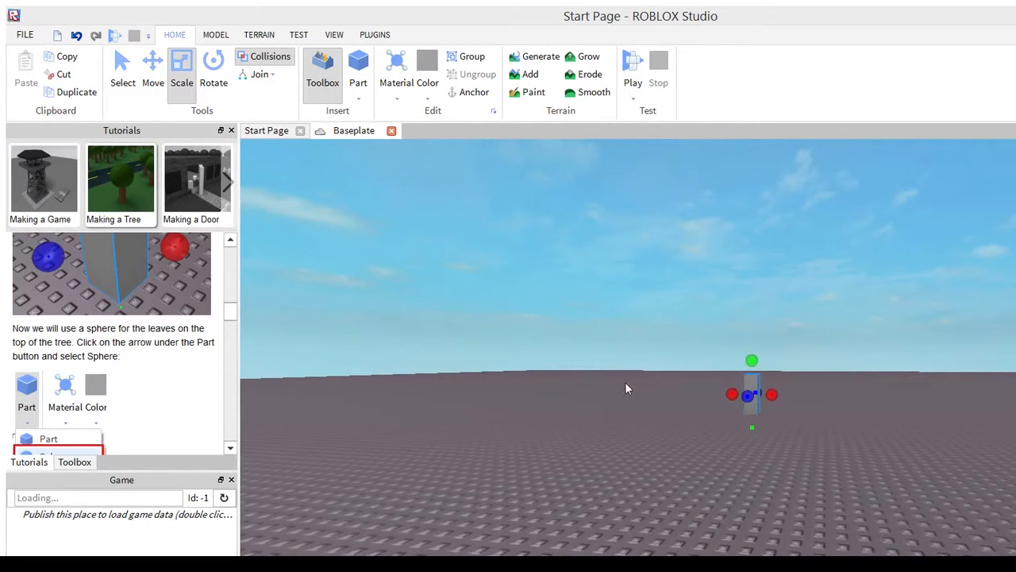
right_click_drag(662, 334, 671, 314)
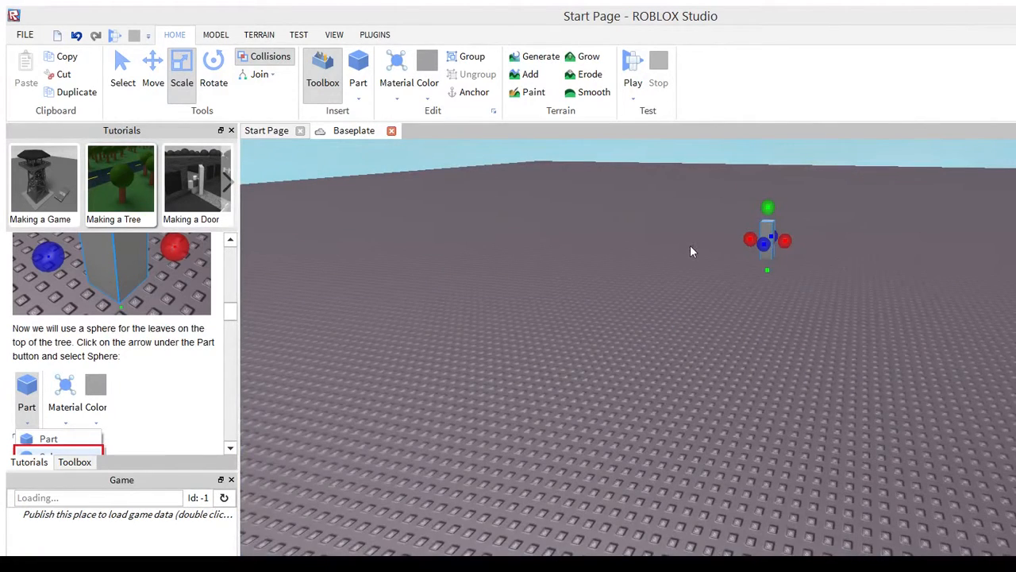
right_click_drag(690, 247, 687, 255)
right_click_drag(621, 264, 621, 263)
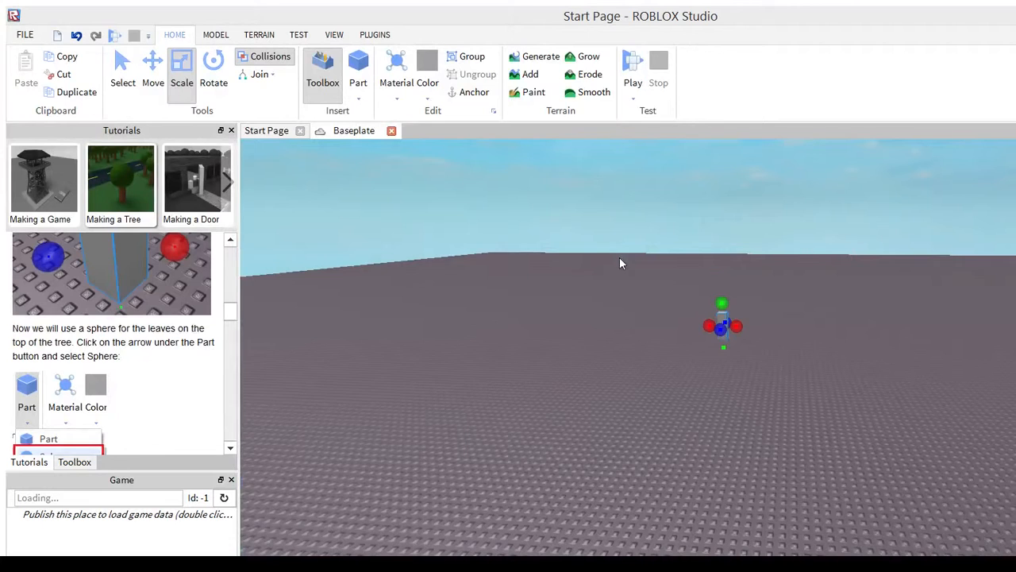
scroll(614, 257, "up", 4)
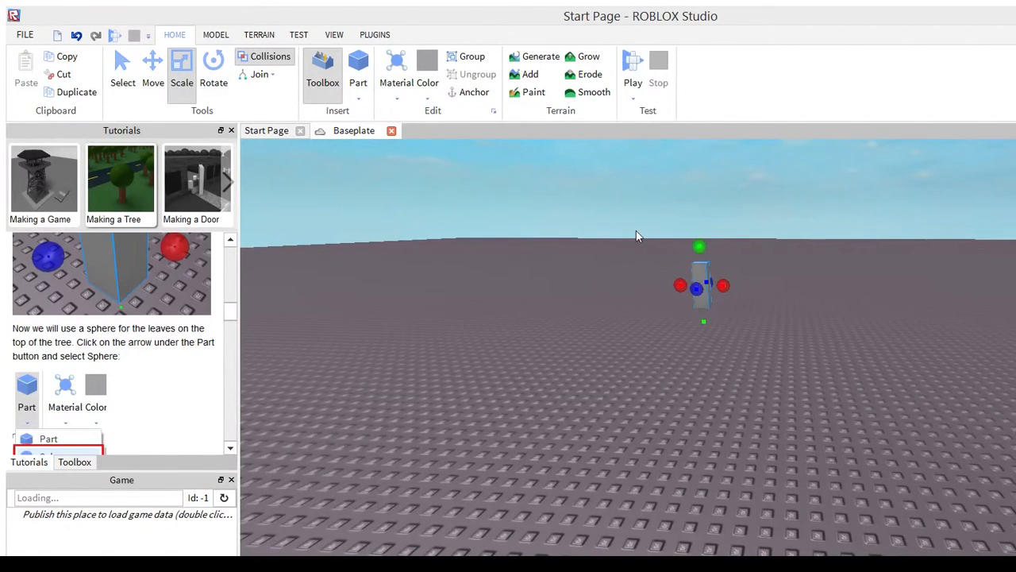
right_click_drag(636, 230, 634, 229)
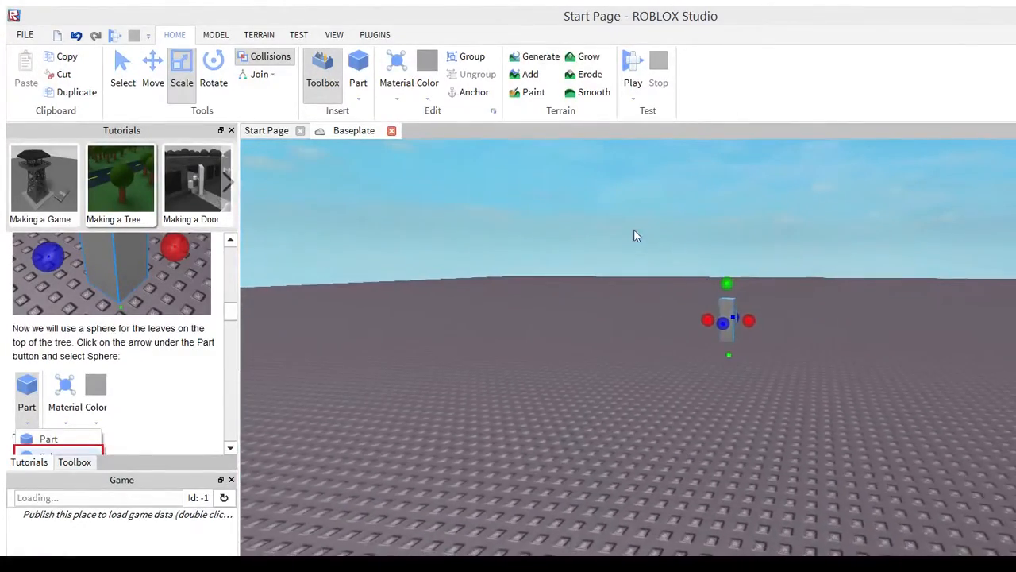
left_click(682, 278)
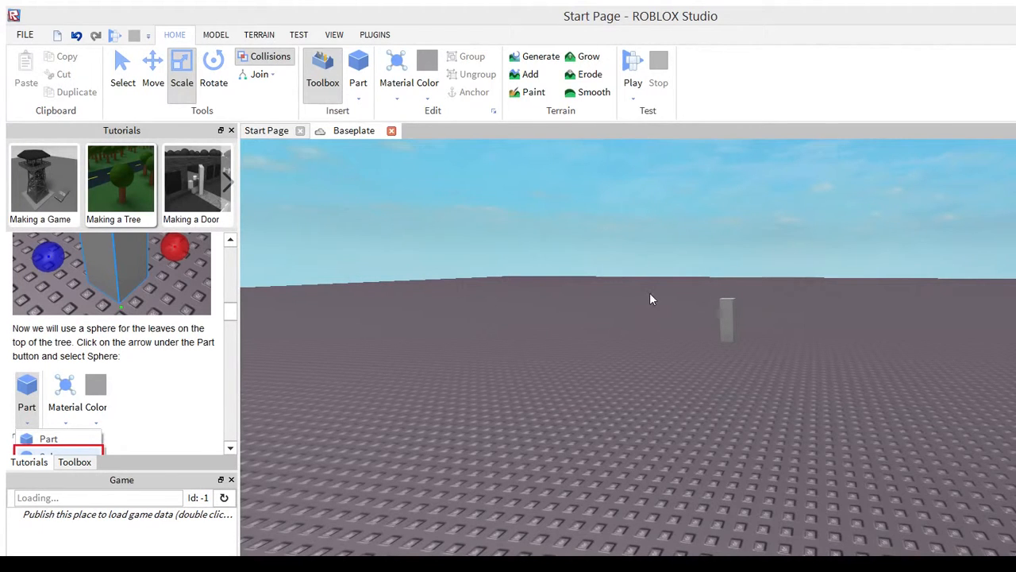
scroll(650, 293, "up", 1)
scroll(649, 293, "up", 3)
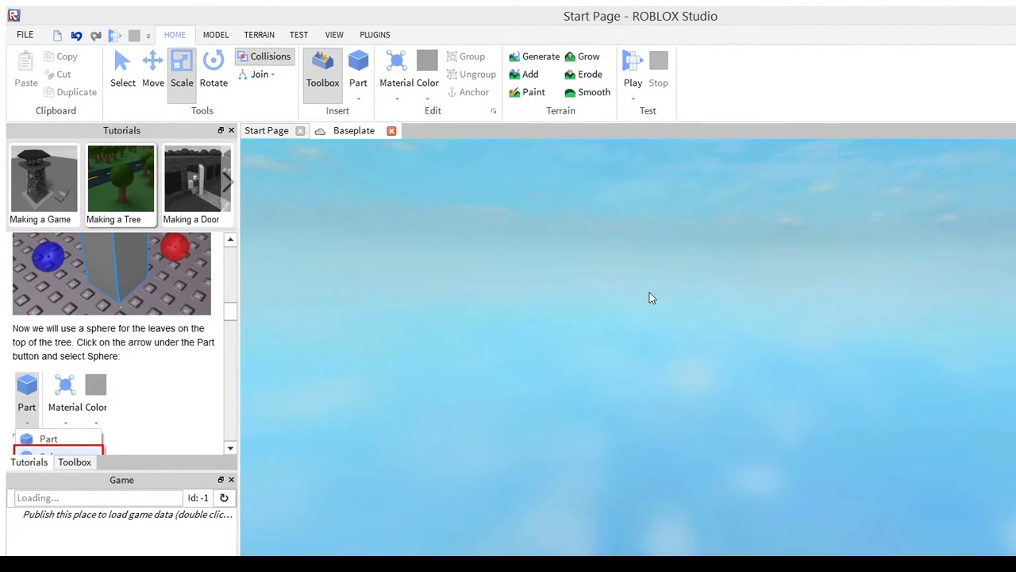
scroll(650, 292, "down", 1)
right_click_drag(573, 316, 574, 318)
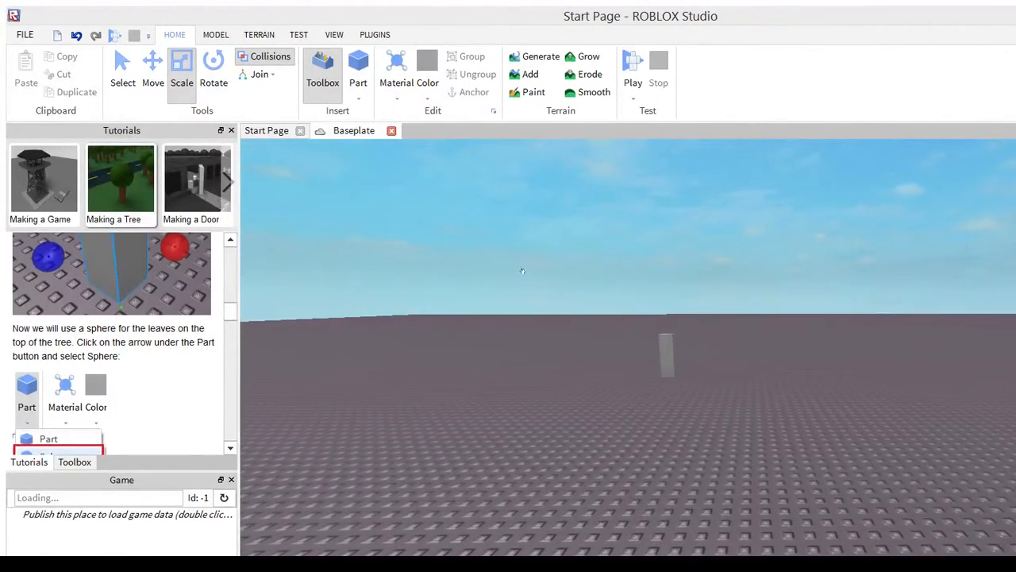
Insert a sphere part on top of the selected trunk for the tree's leaves
left_click(667, 355)
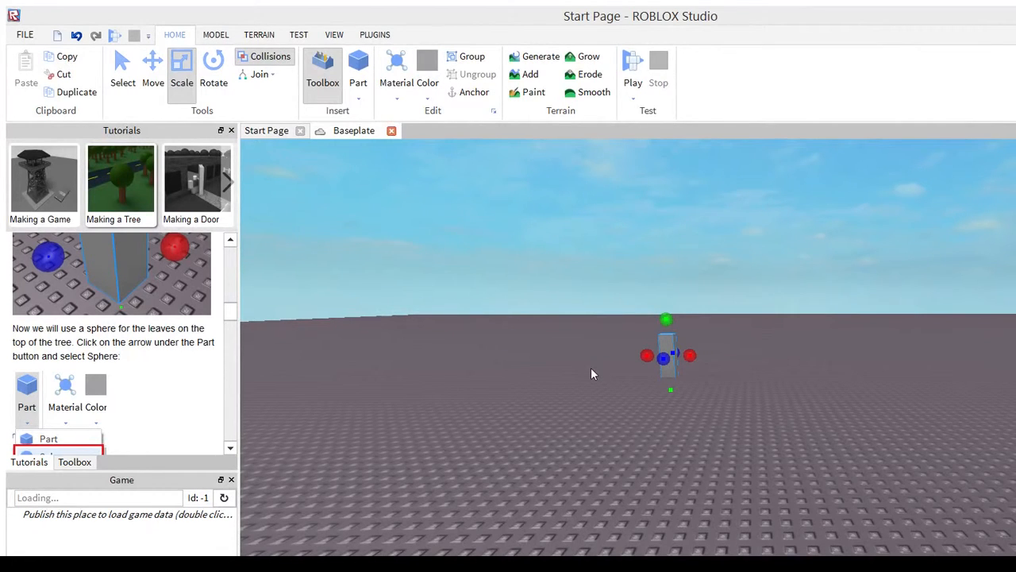
scroll(590, 368, "up", 5)
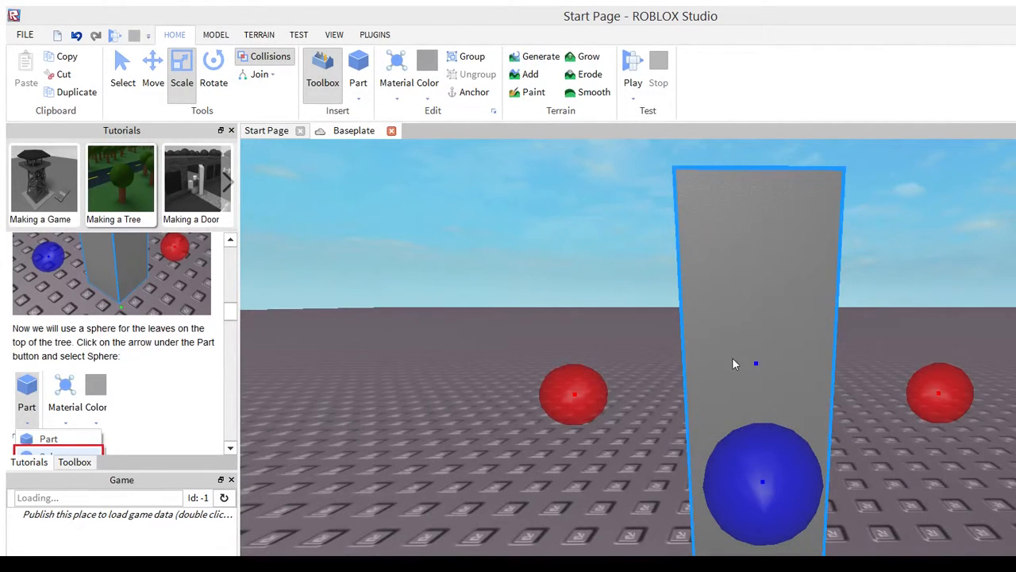
scroll(730, 365, "down", 6)
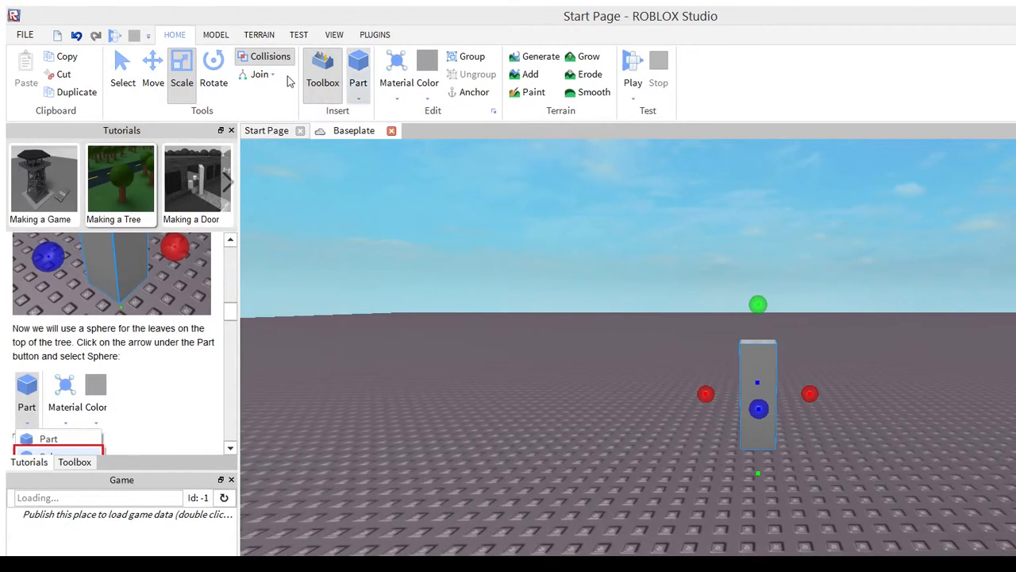
left_click(298, 109)
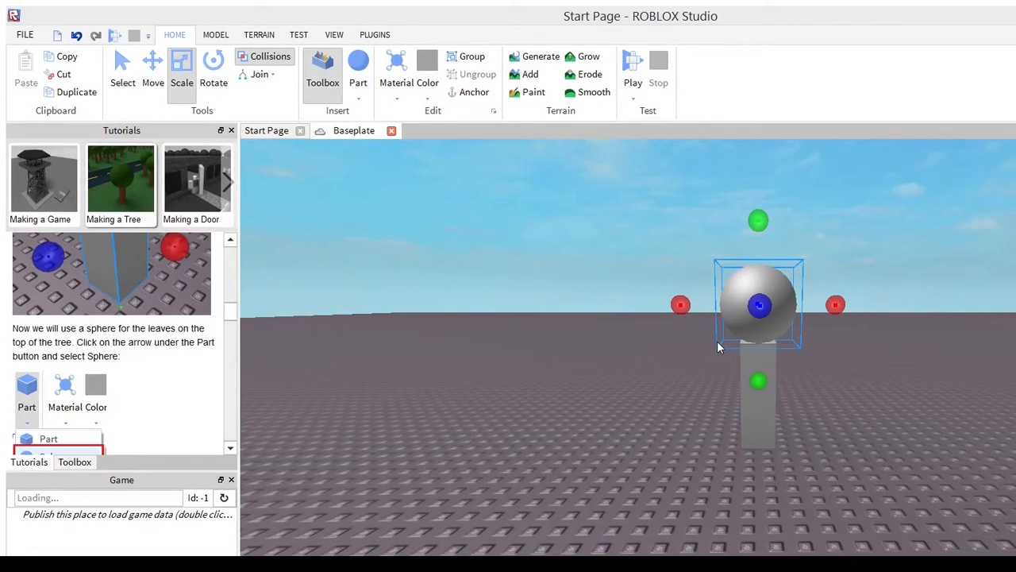
Scale the sphere up in two increments so the leaves are clearly wider than the trunk
right_click_drag(725, 335, 724, 335)
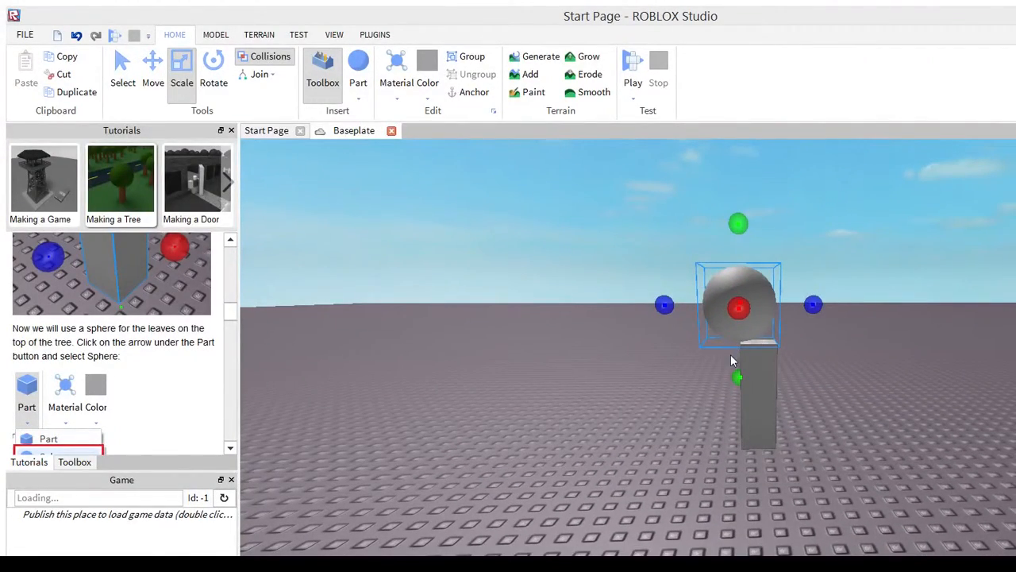
right_click_drag(735, 357, 748, 361)
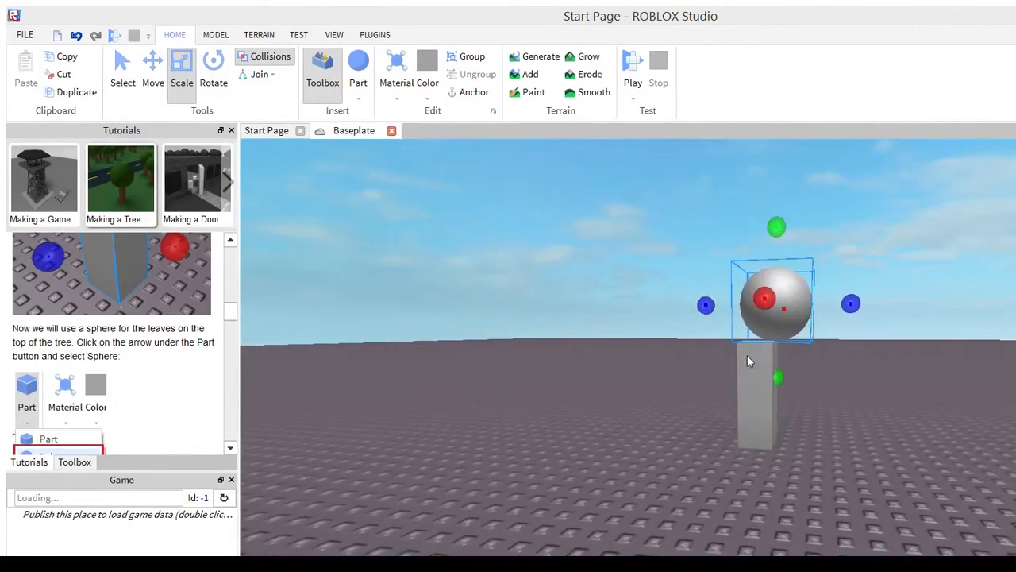
right_click_drag(807, 353, 871, 362)
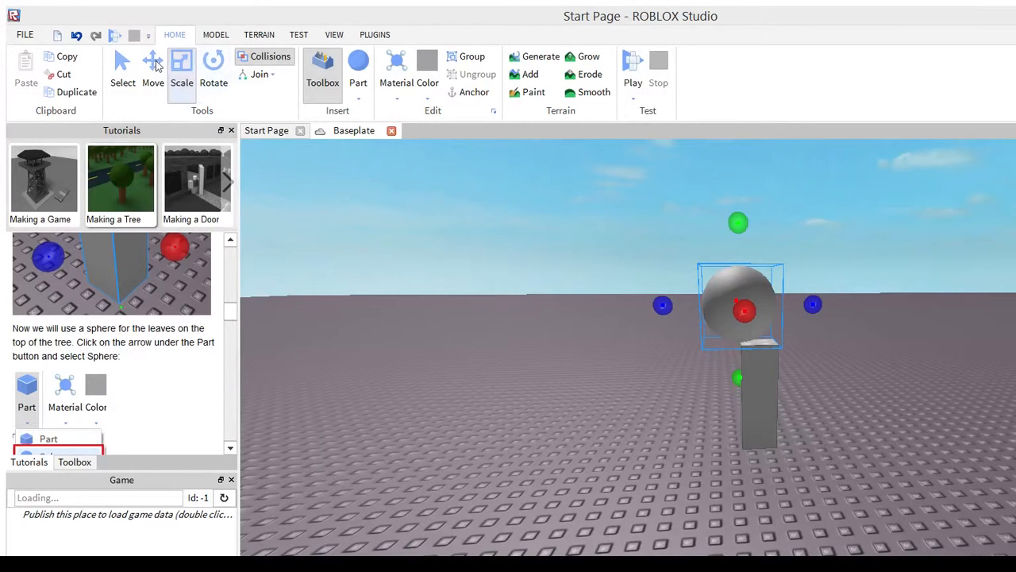
left_click_drag(582, 168, 582, 148)
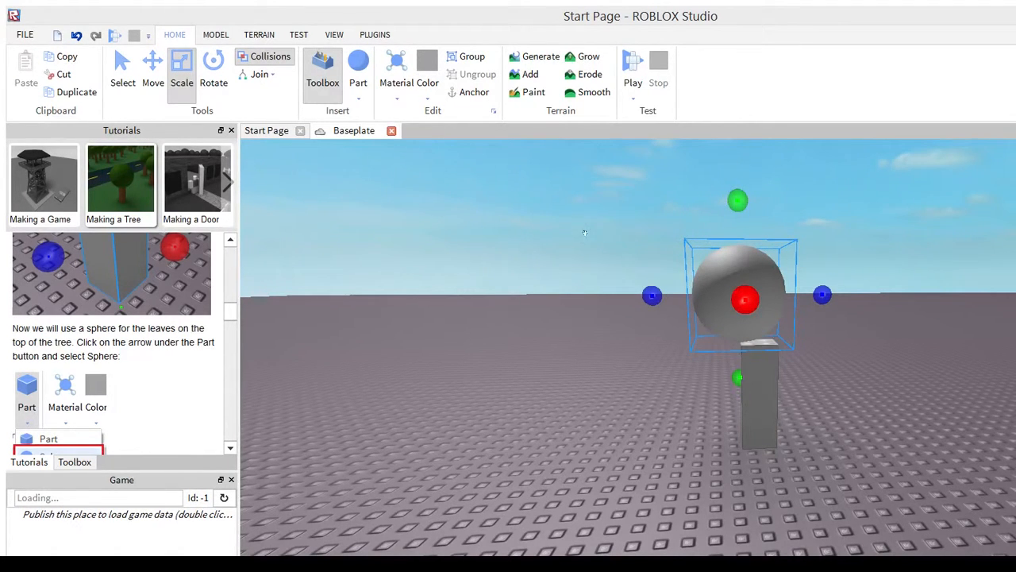
right_click_drag(491, 328, 469, 239)
right_click_drag(492, 324, 491, 324)
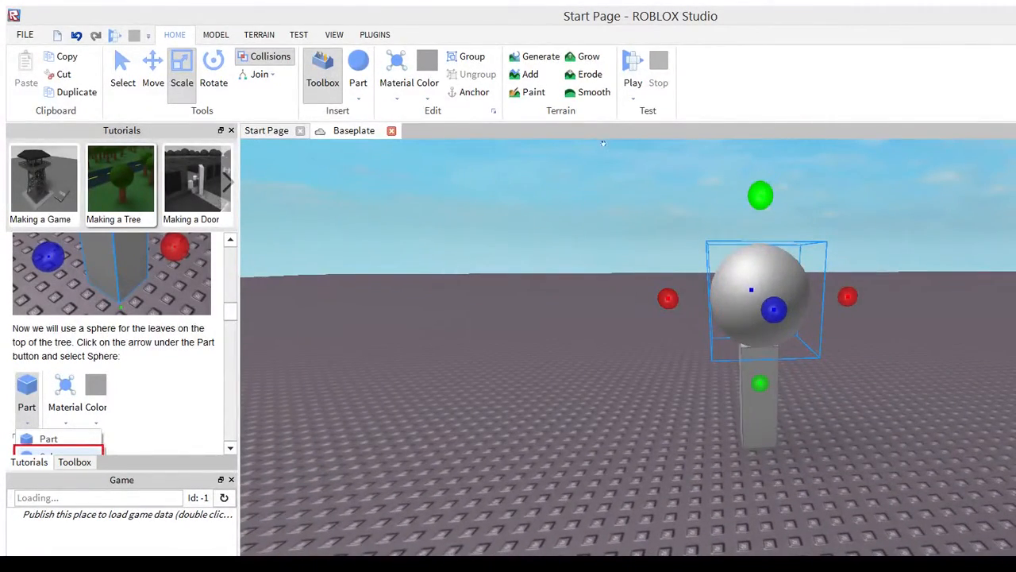
left_click_drag(760, 195, 604, 131)
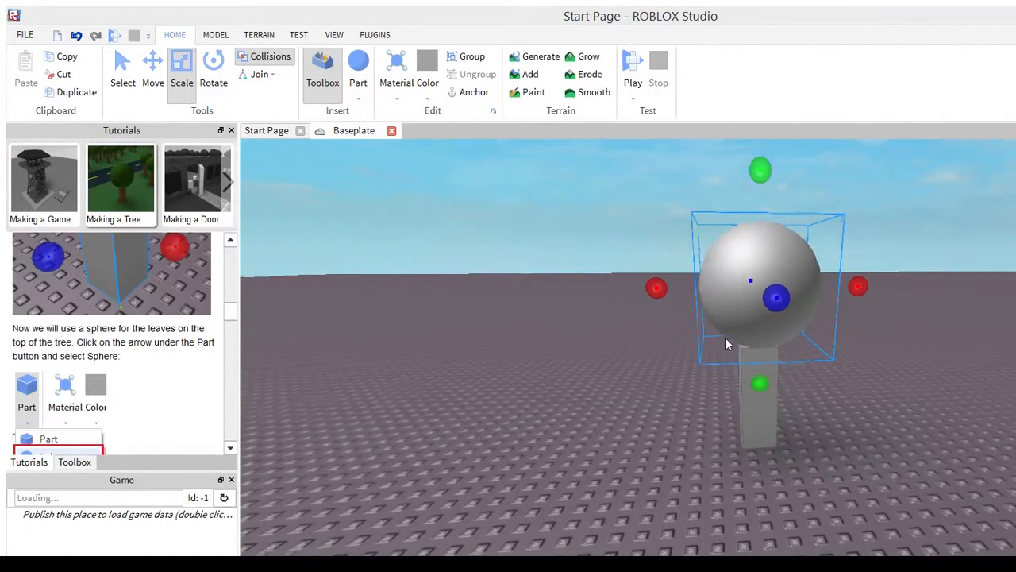
right_click_drag(723, 346, 726, 337)
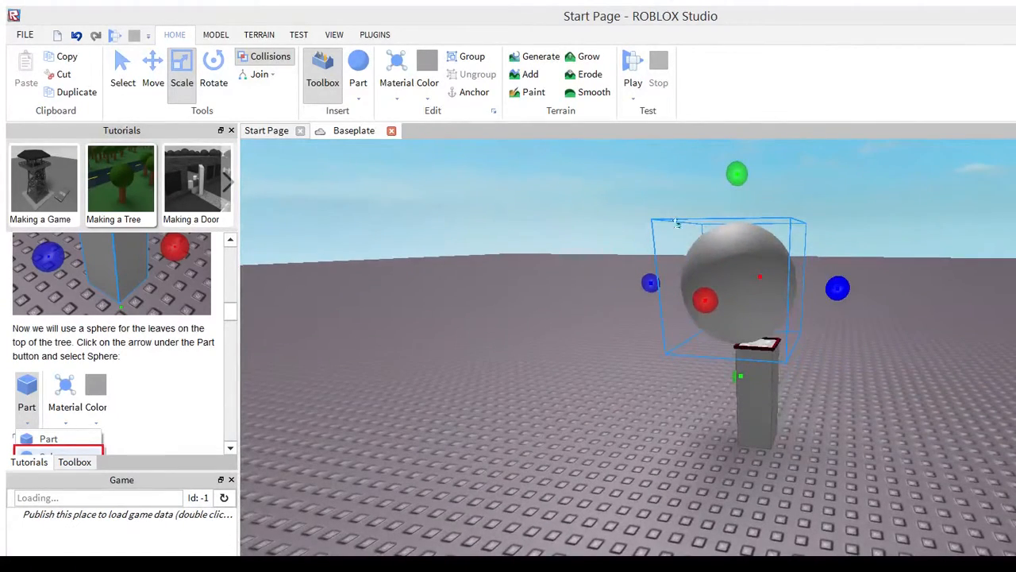
Try enlarging the sphere by one more increment and undo that last enlargement
right_click_drag(472, 302, 472, 303)
left_click_drag(602, 143, 602, 106)
left_click_drag(750, 292, 670, 308)
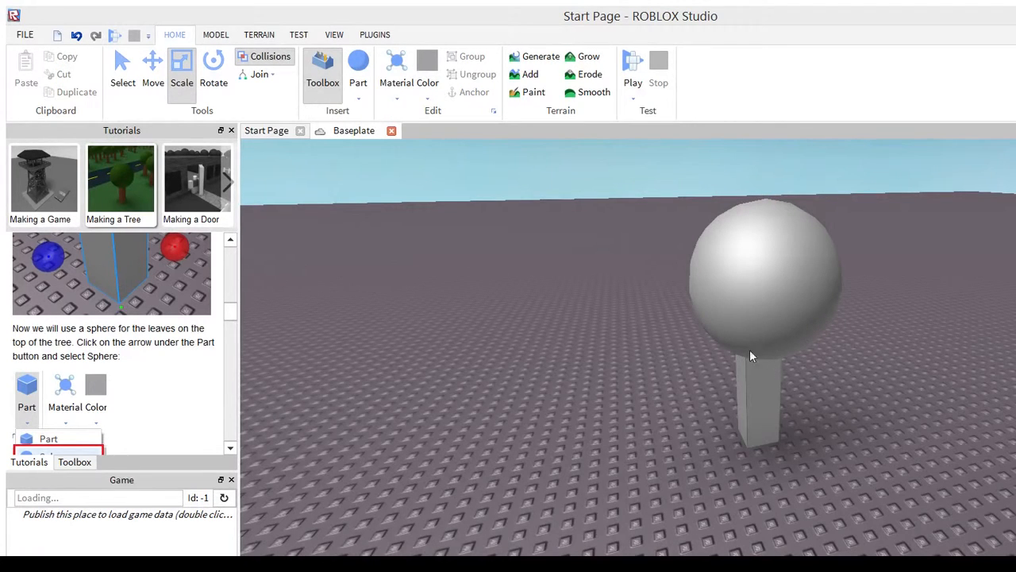
key("ctrl+z")
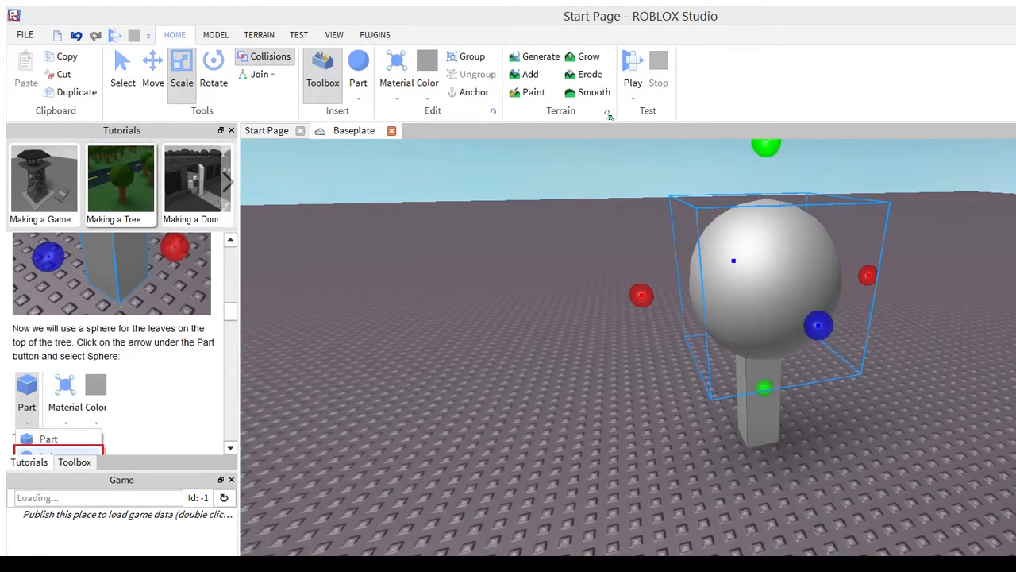
key("ctrl+z")
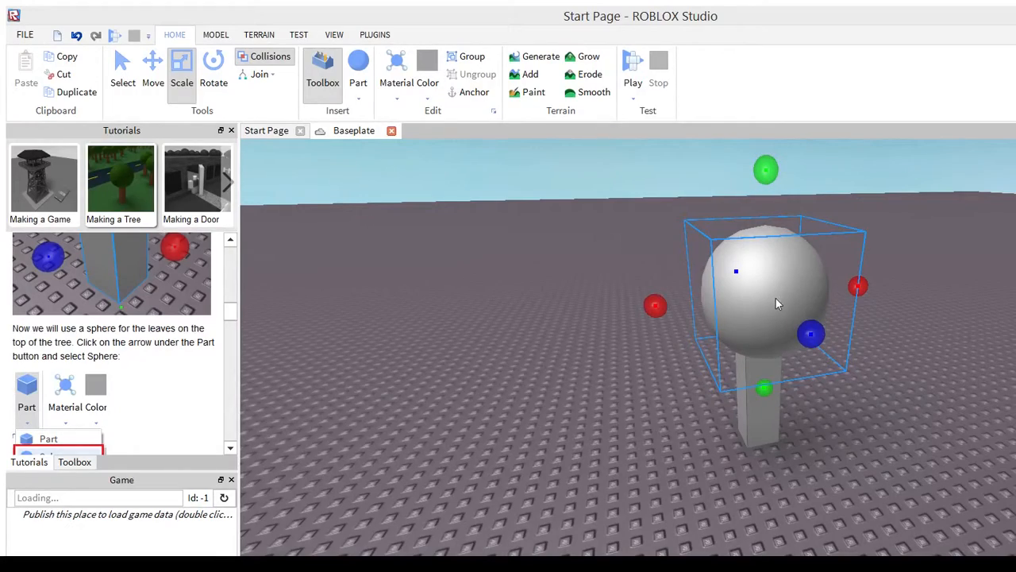
Move the sphere sideways along its blue axis to centre it over the trunk, checking the alignment from several angles
right_click_drag(761, 320, 750, 325)
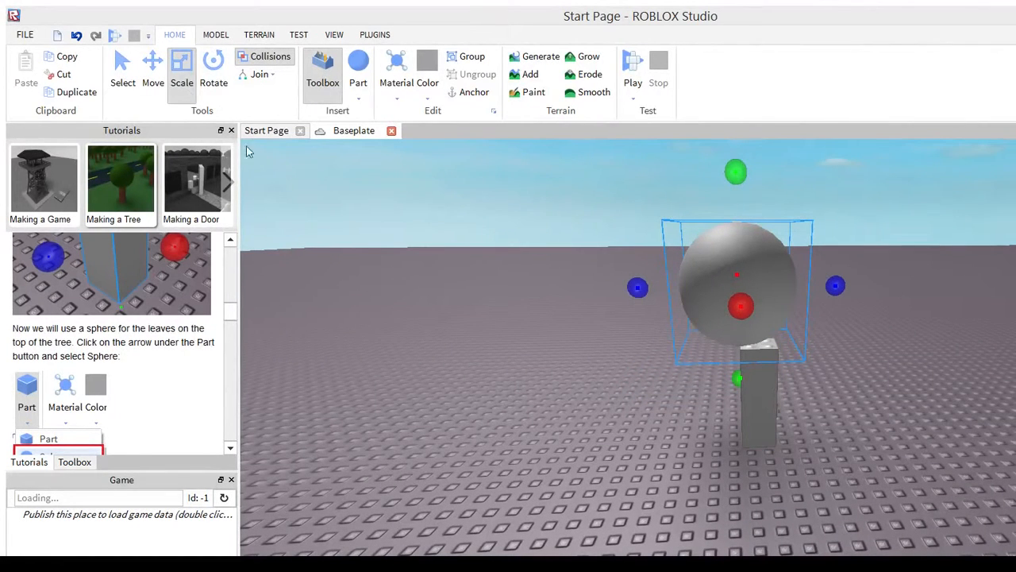
key("ctrl+2")
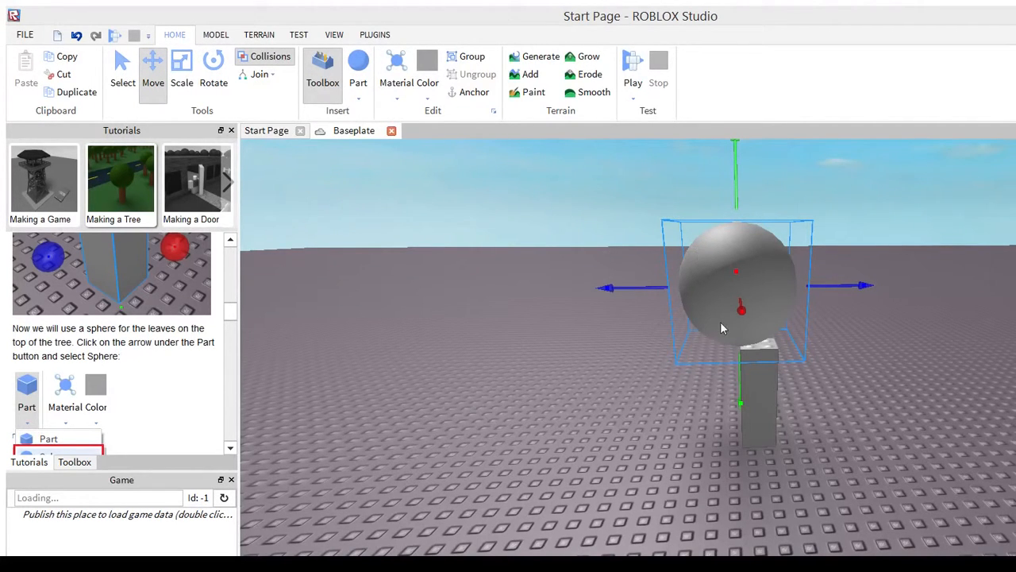
left_click_drag(685, 221, 705, 222)
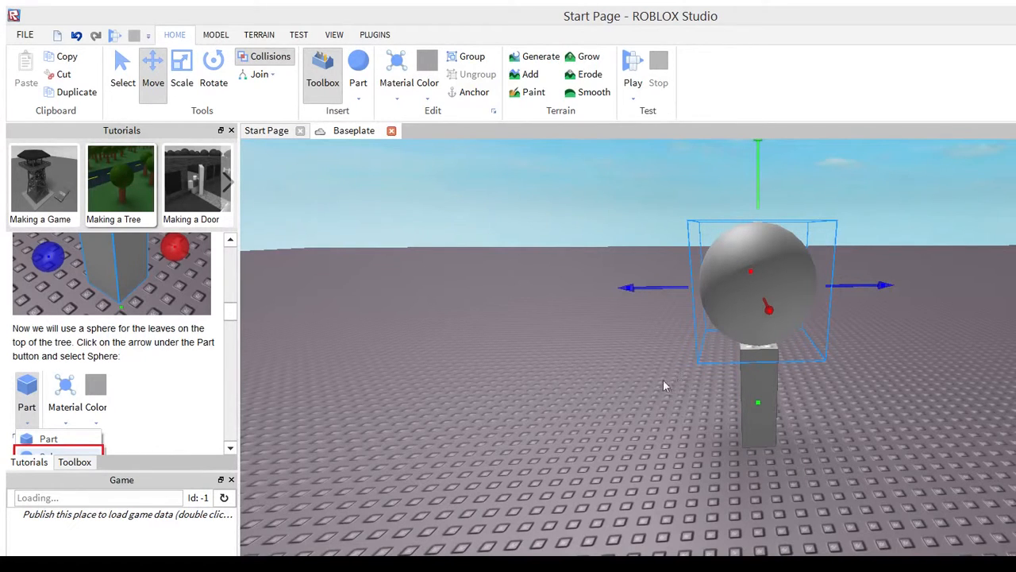
right_click_drag(660, 414, 660, 414)
right_click_drag(717, 387, 717, 387)
right_click_drag(791, 371, 791, 378)
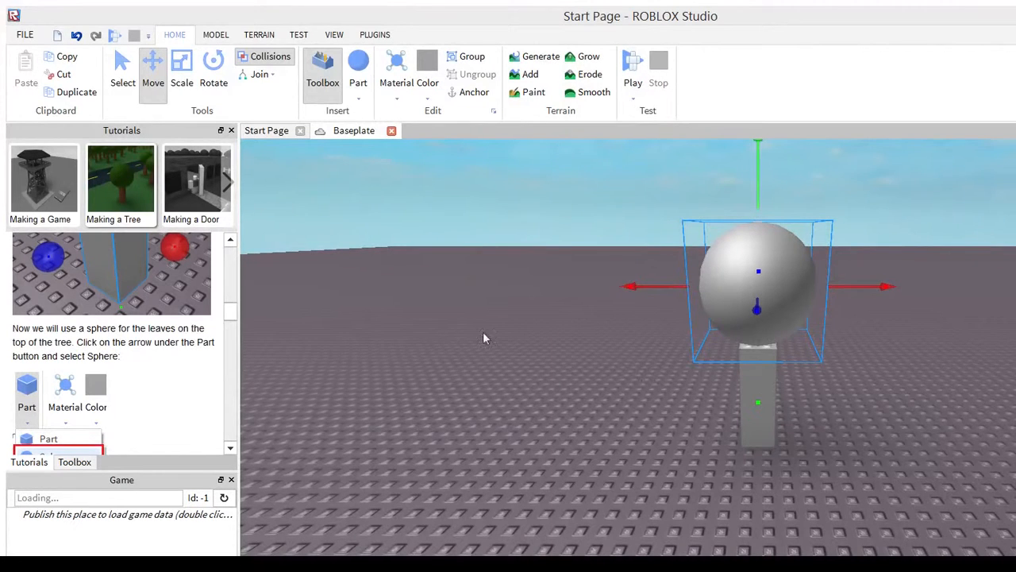
Read the tutorial's instructions on enlarging and moving the sphere and on coloring and texturing the trunk and leaves
scroll(170, 283, "down", 5)
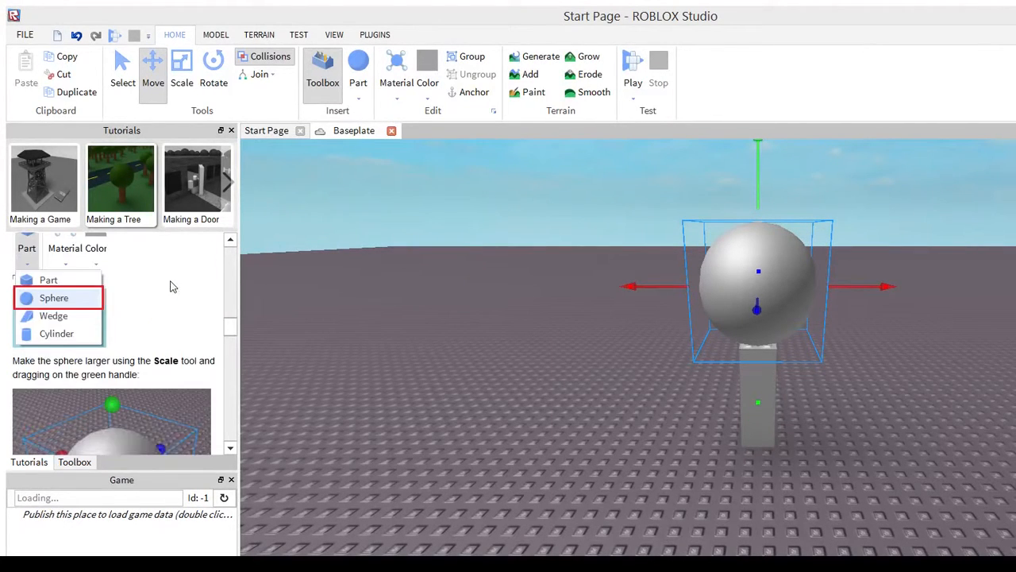
scroll(170, 287, "down", 3)
scroll(170, 287, "down", 3)
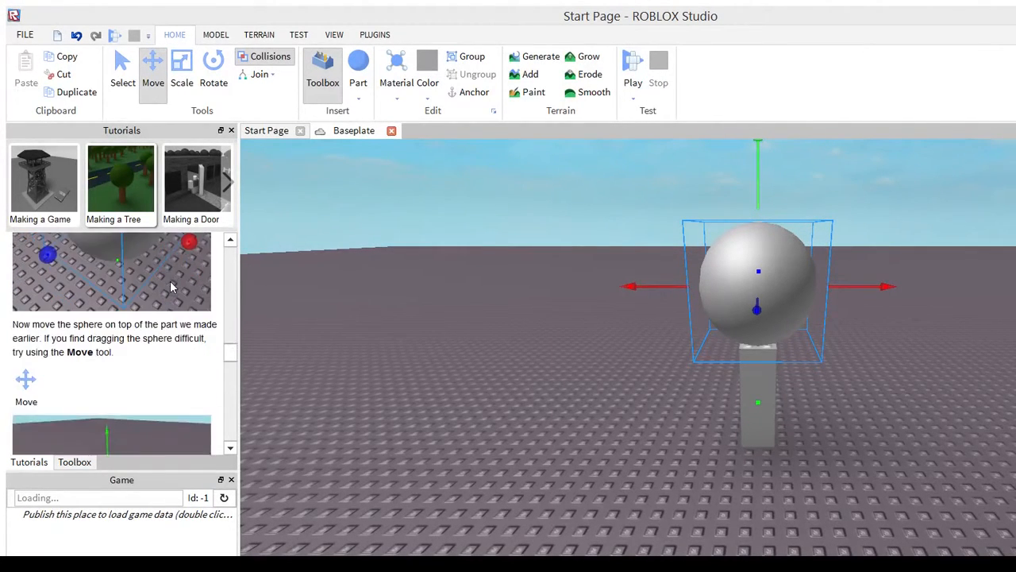
scroll(154, 288, "down", 6)
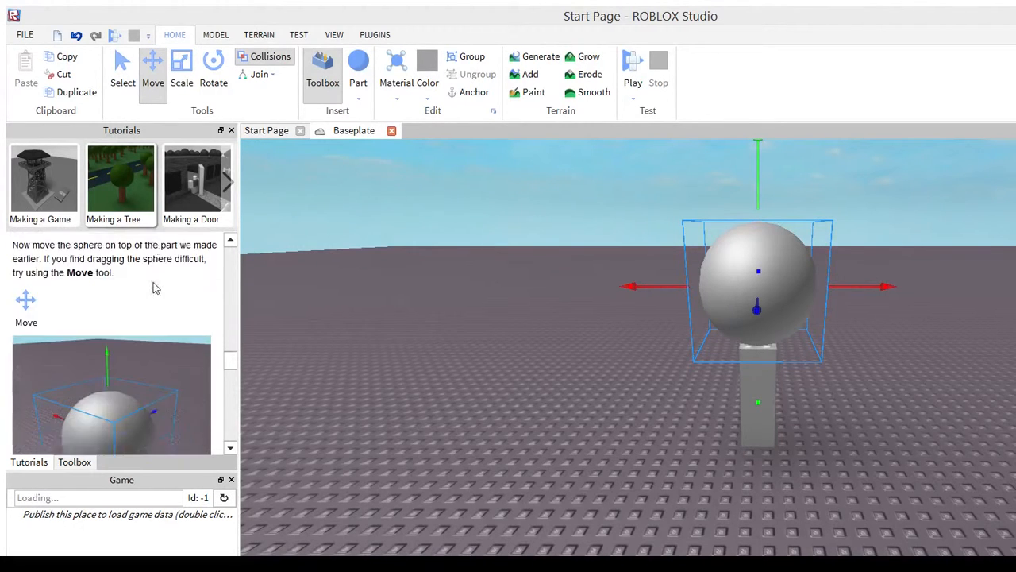
scroll(154, 274, "up", 4)
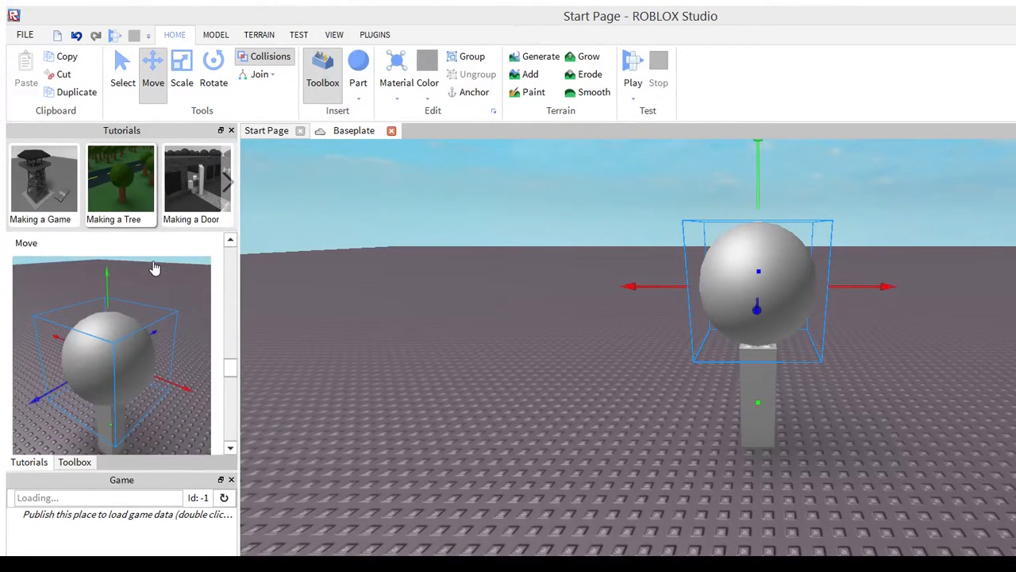
scroll(154, 269, "down", 4)
scroll(155, 268, "up", 4)
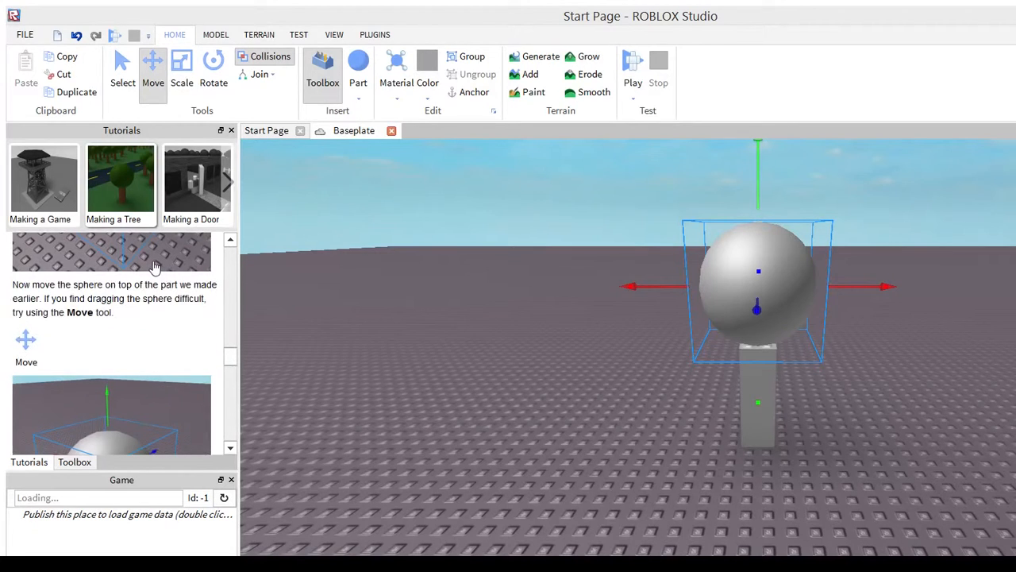
scroll(155, 266, "down", 4)
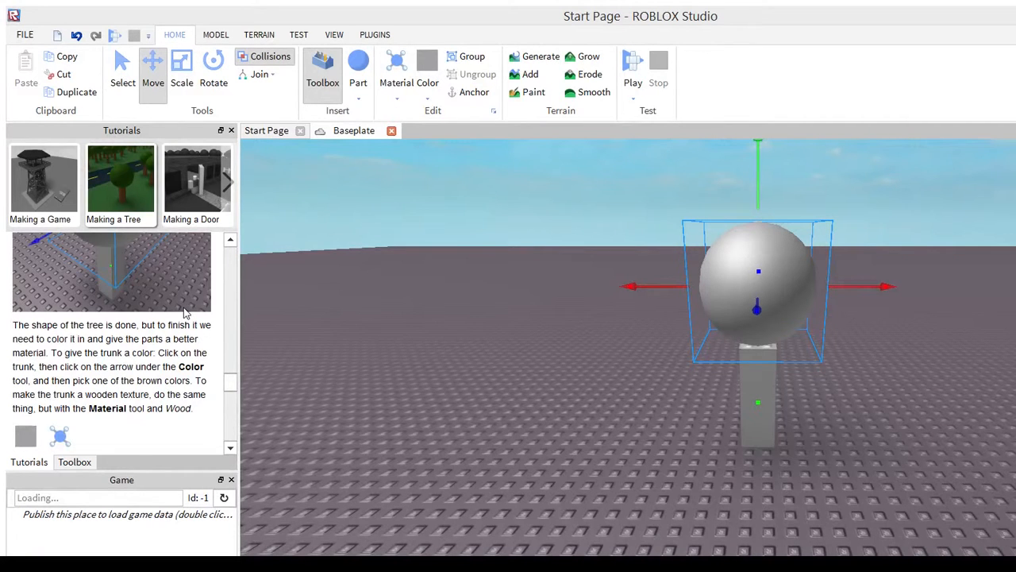
scroll(186, 314, "down", 2)
scroll(185, 325, "down", 5)
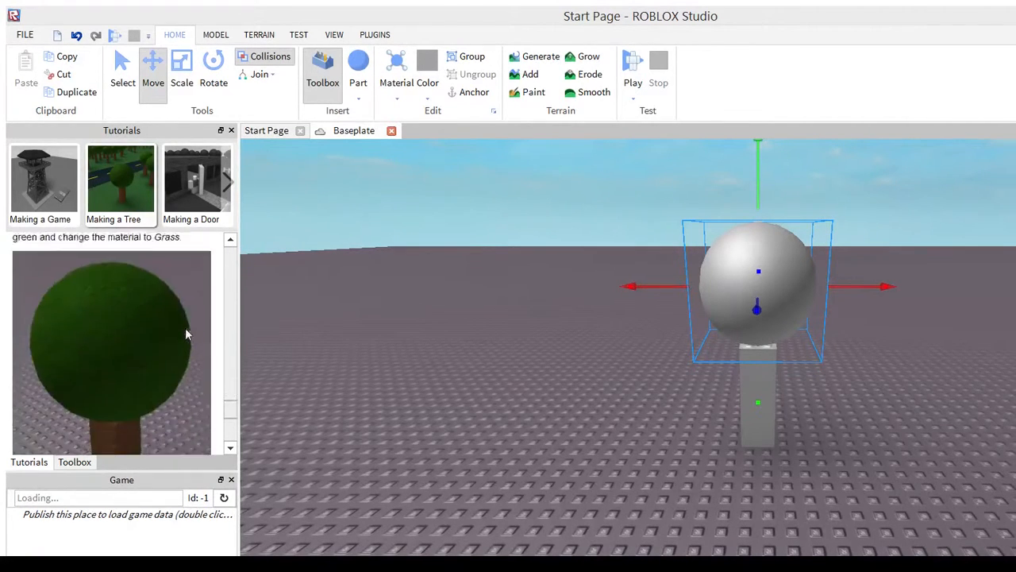
scroll(183, 323, "up", 7)
scroll(183, 308, "up", 1)
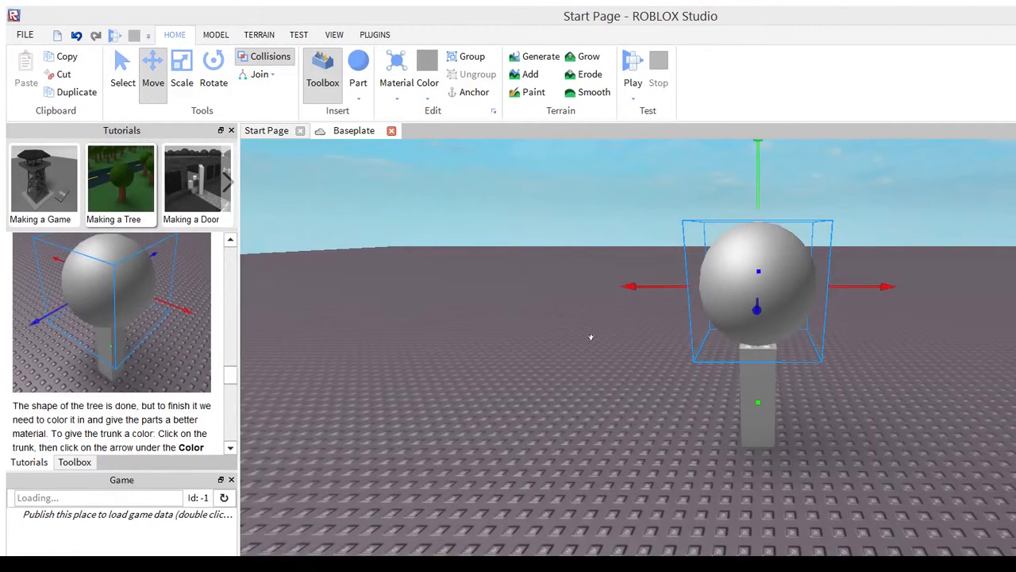
Color the trunk brown and the sphere dark green
left_click(757, 394)
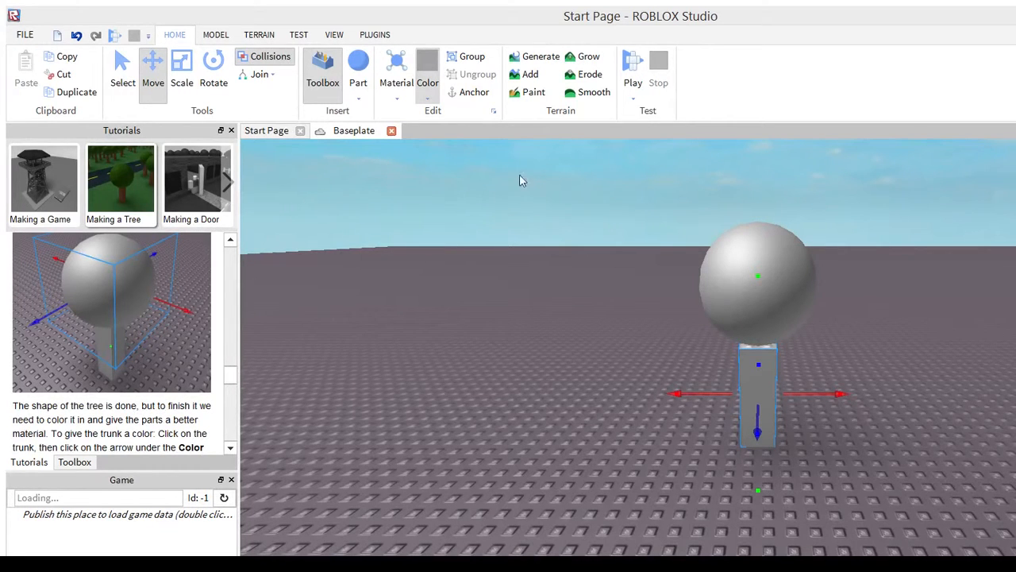
left_click(473, 247)
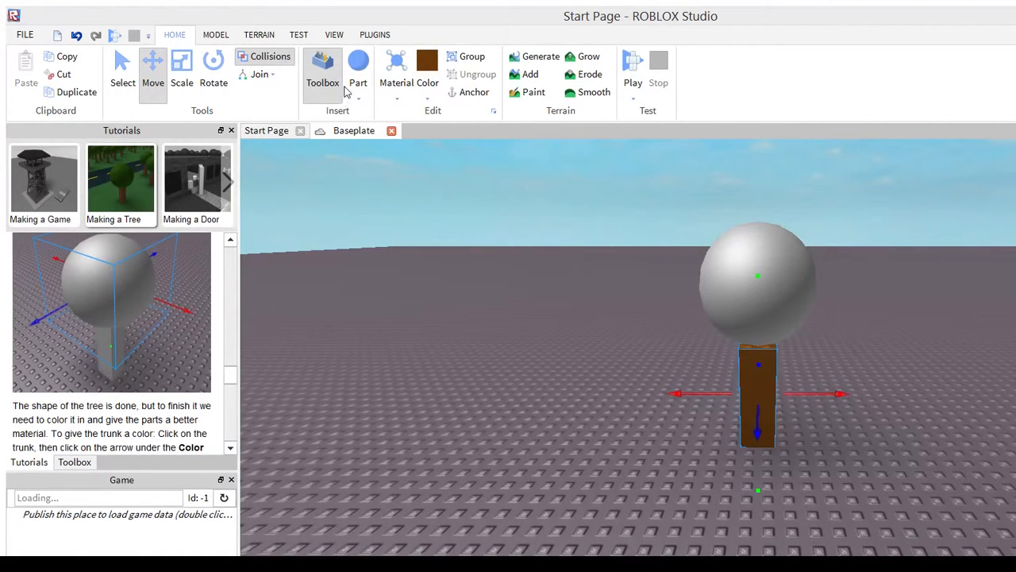
left_click(754, 233)
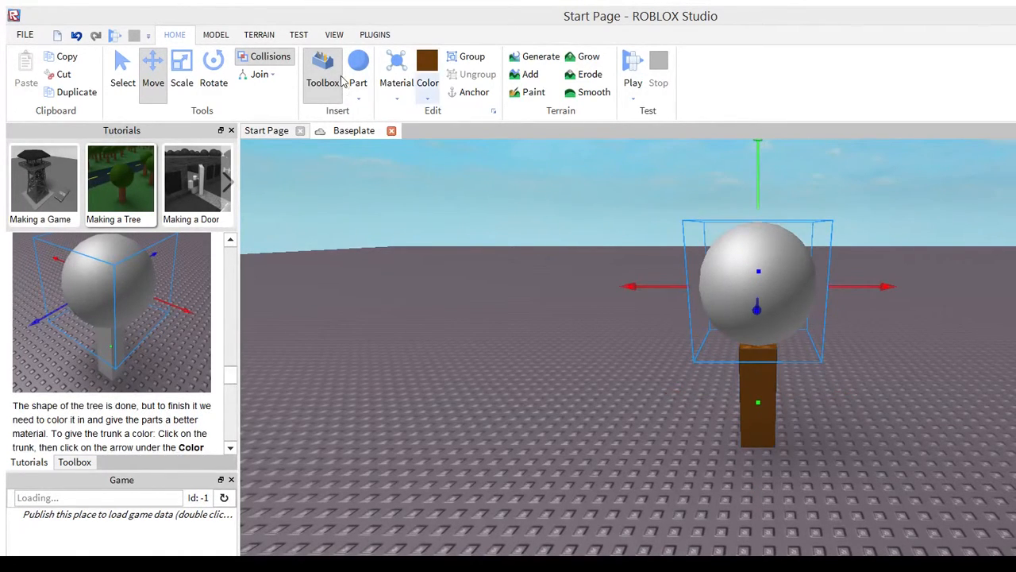
left_click(427, 95)
left_click(484, 116)
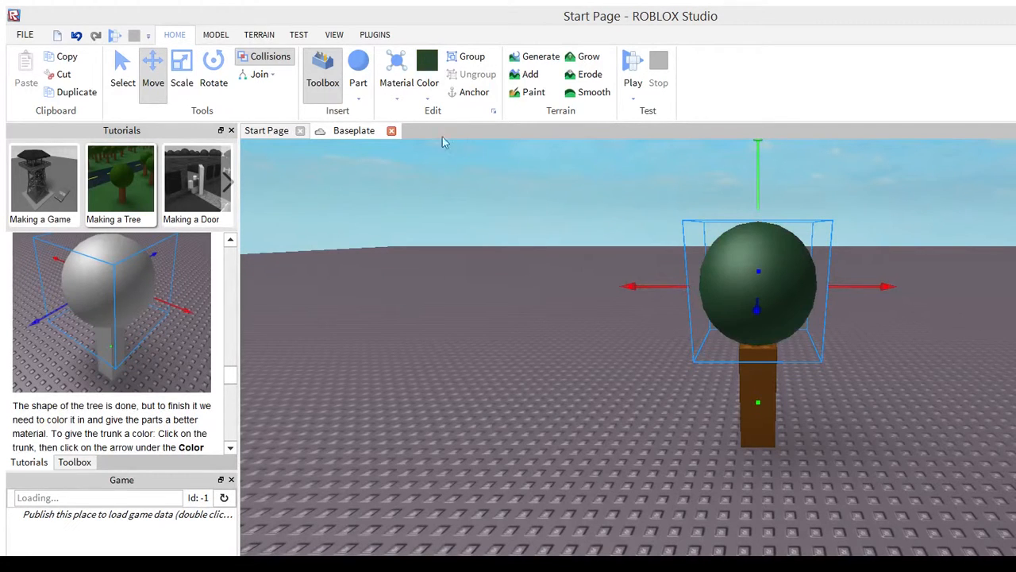
Give the brown trunk a wood material
left_click(749, 419)
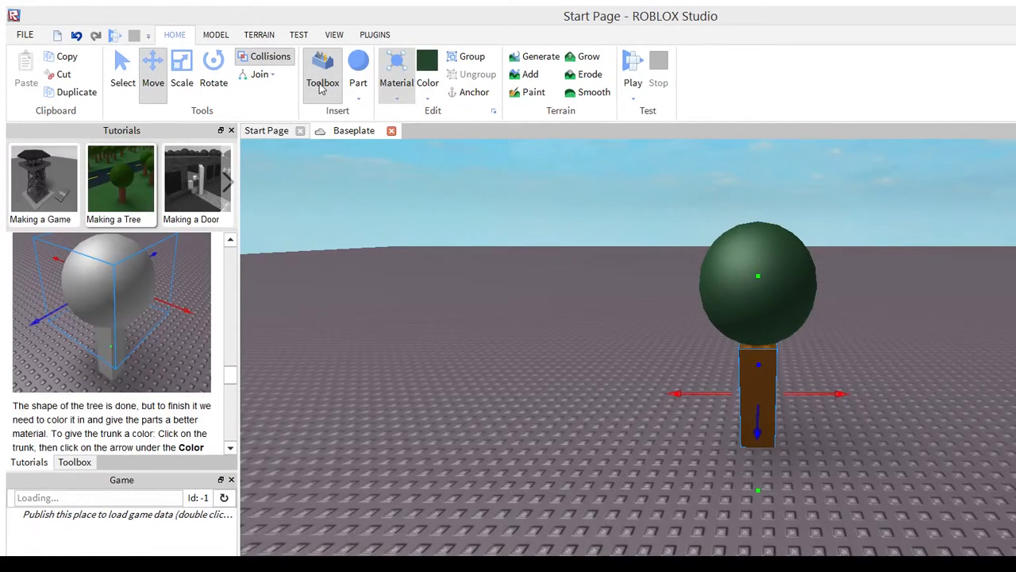
left_click(334, 362)
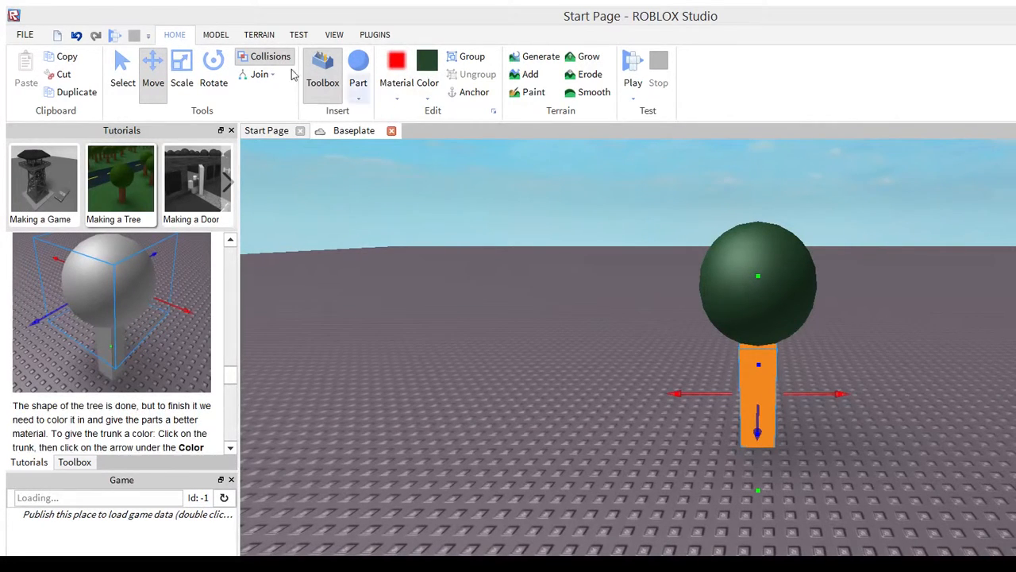
left_click(327, 106)
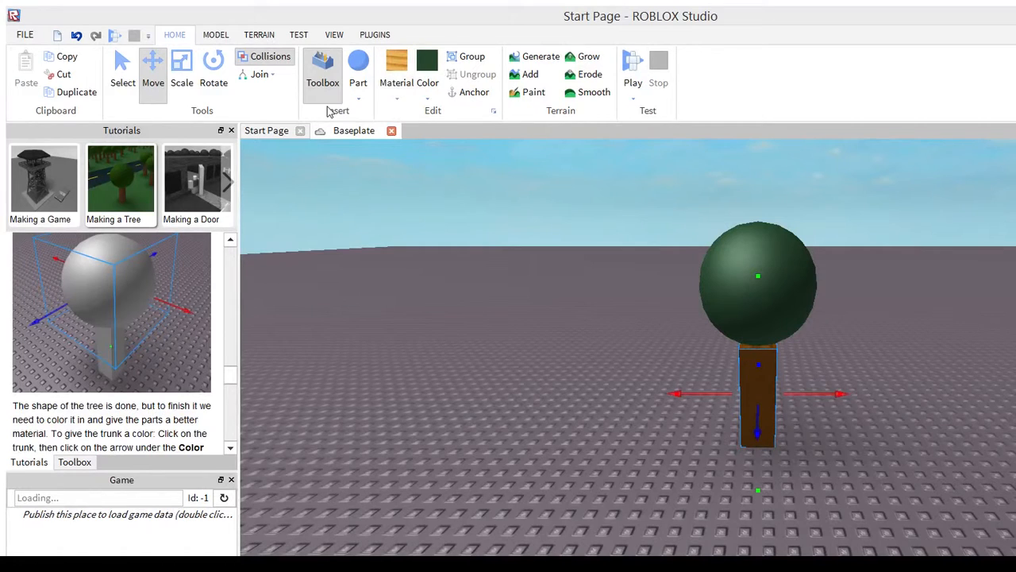
Set the green sphere's material to Grass and check the tree from another angle
left_click(604, 189)
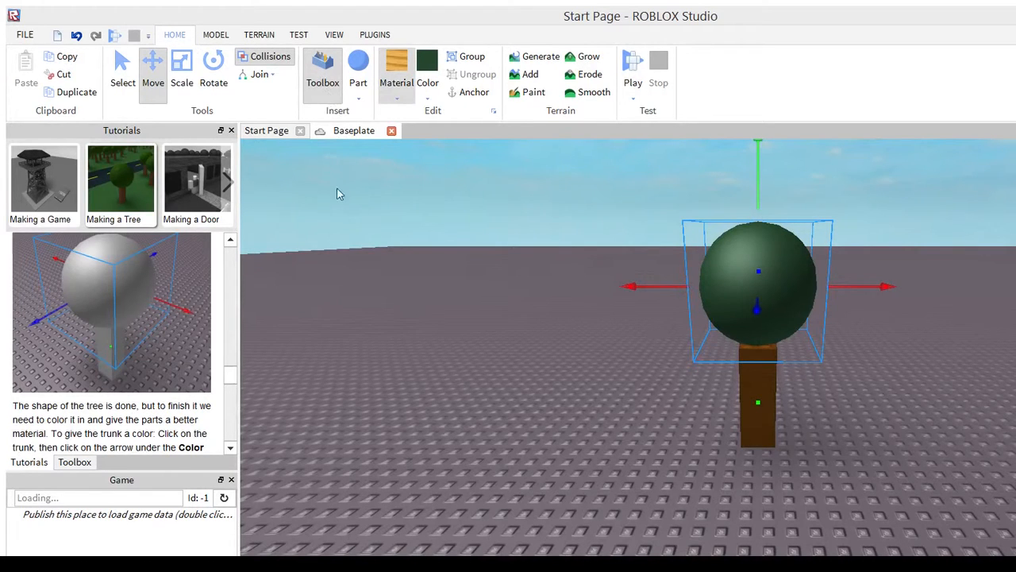
left_click(338, 220)
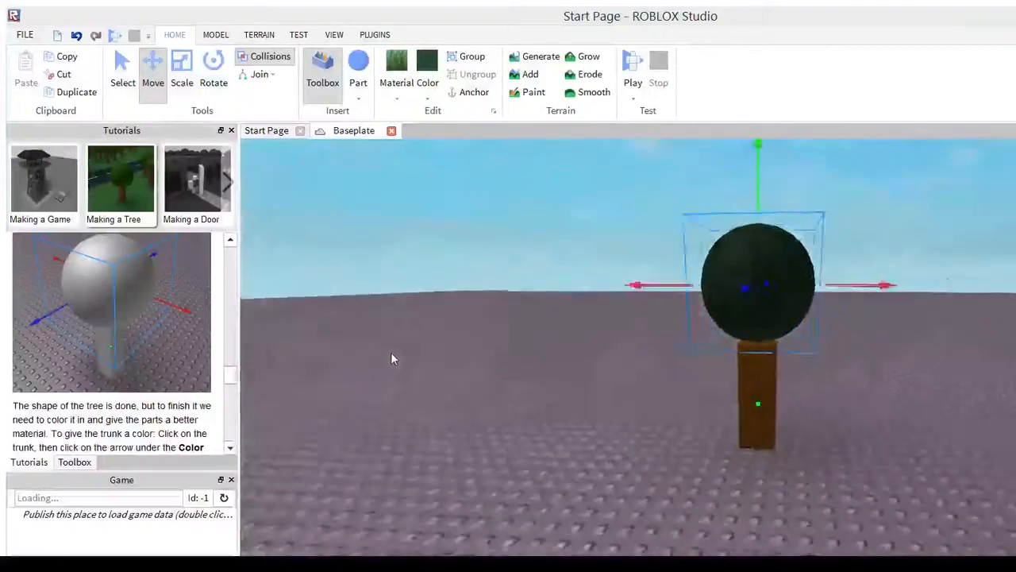
right_click_drag(391, 352, 390, 351)
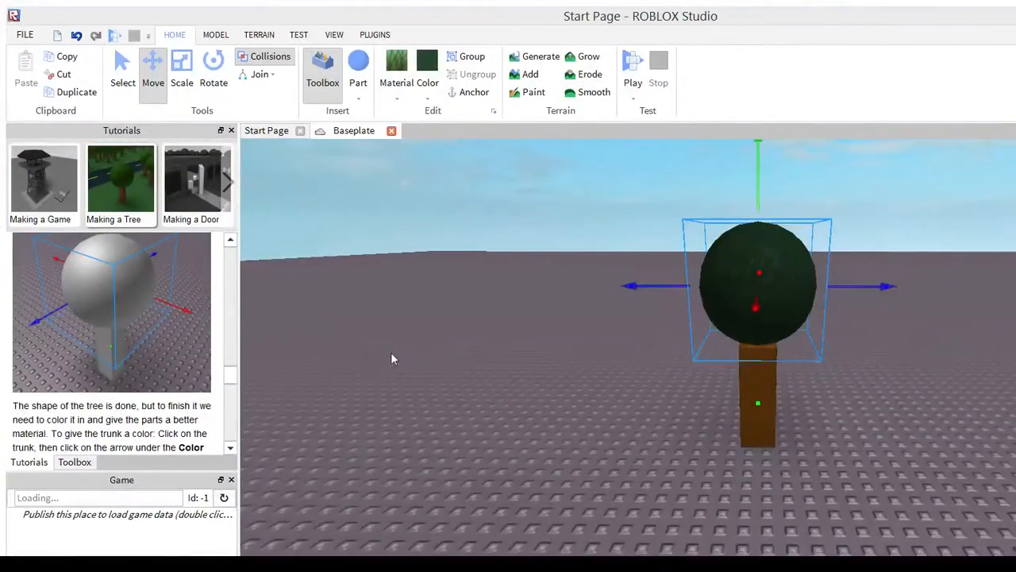
Read the rest of the tree tutorial down to its closing note about anchoring the sphere and trunk
scroll(183, 364, "down", 5)
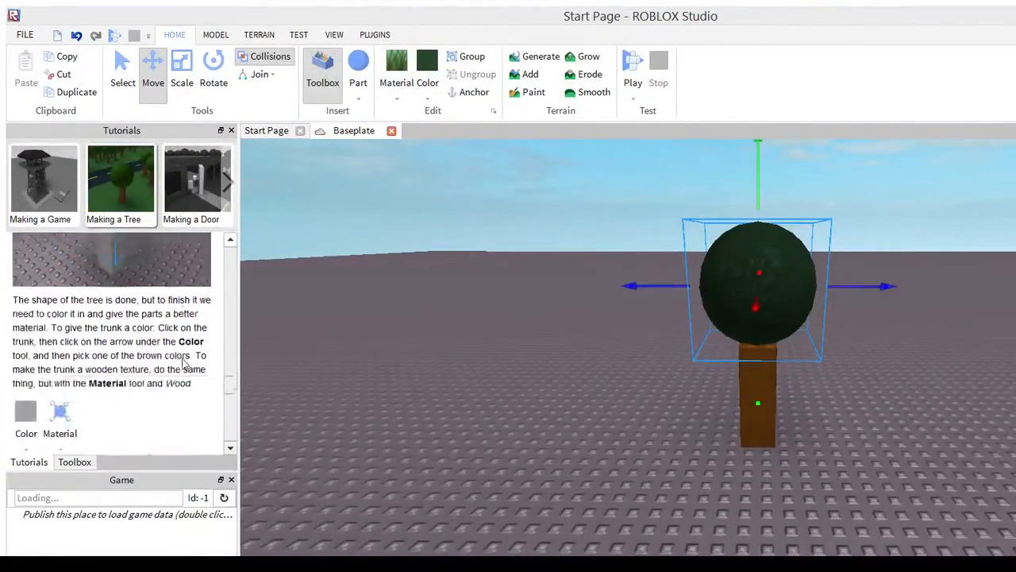
scroll(181, 364, "down", 7)
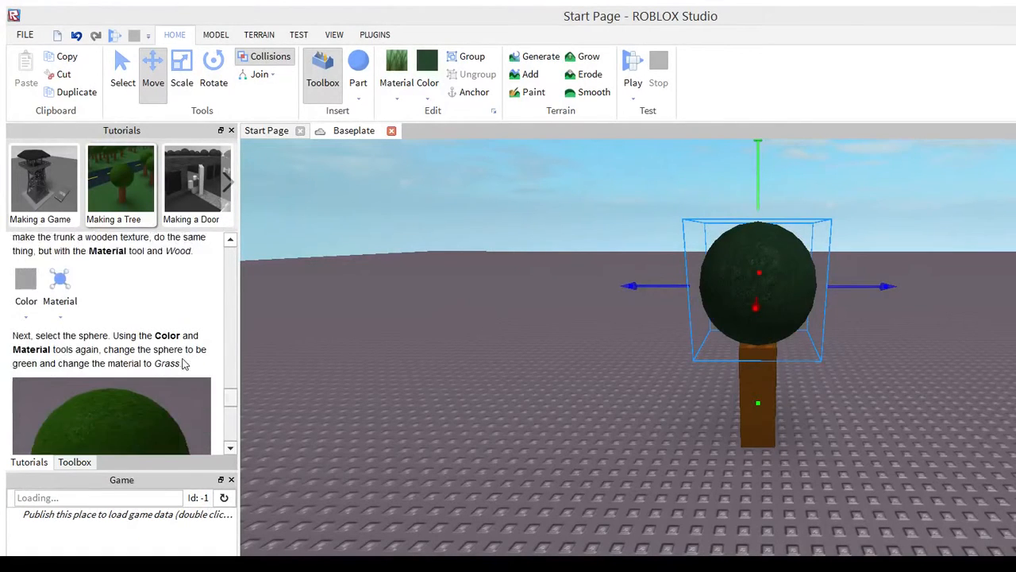
scroll(183, 364, "down", 2)
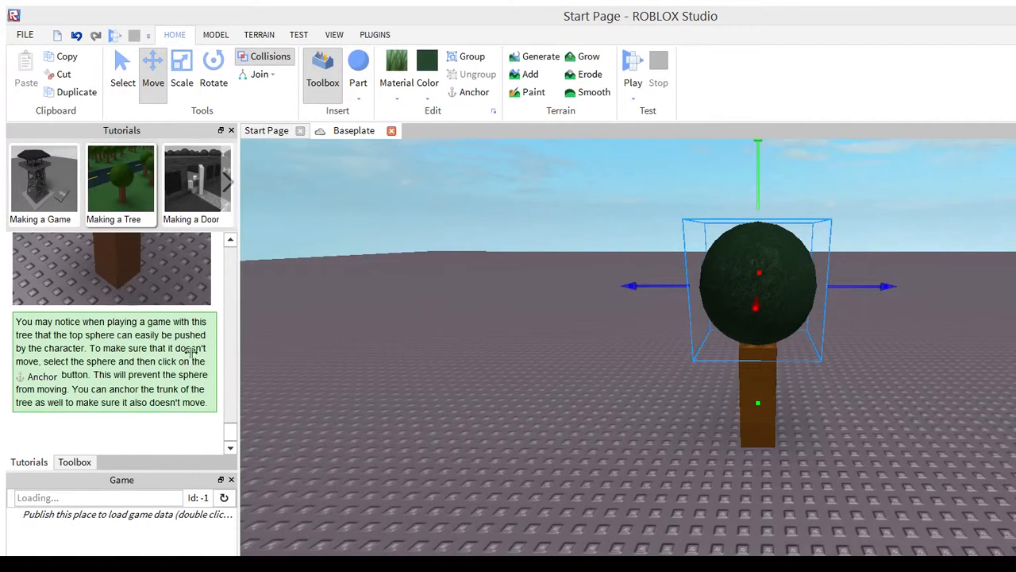
Anchor the green sphere on top of the trunk so it cannot be pushed
left_click(597, 335)
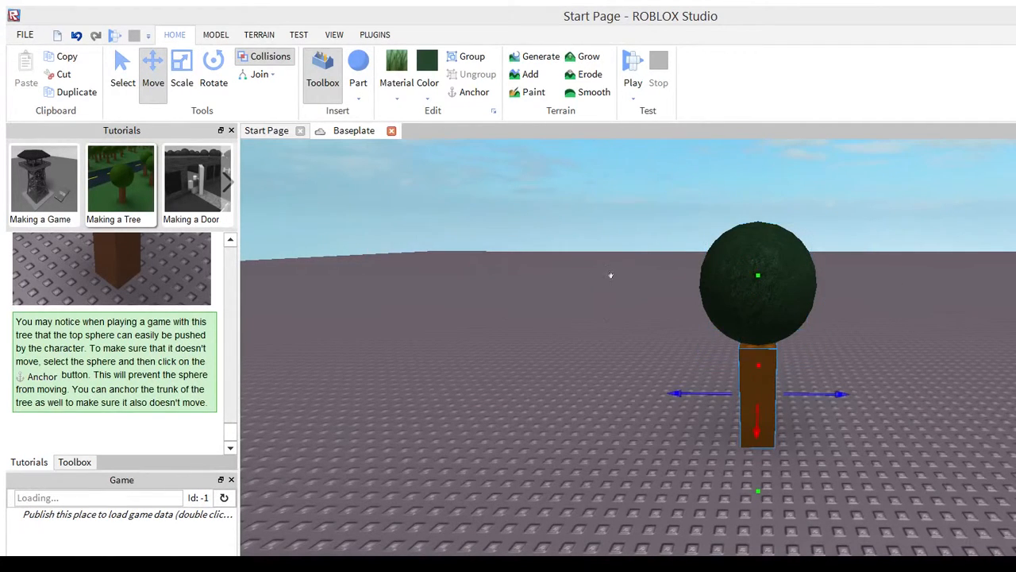
left_click(617, 244)
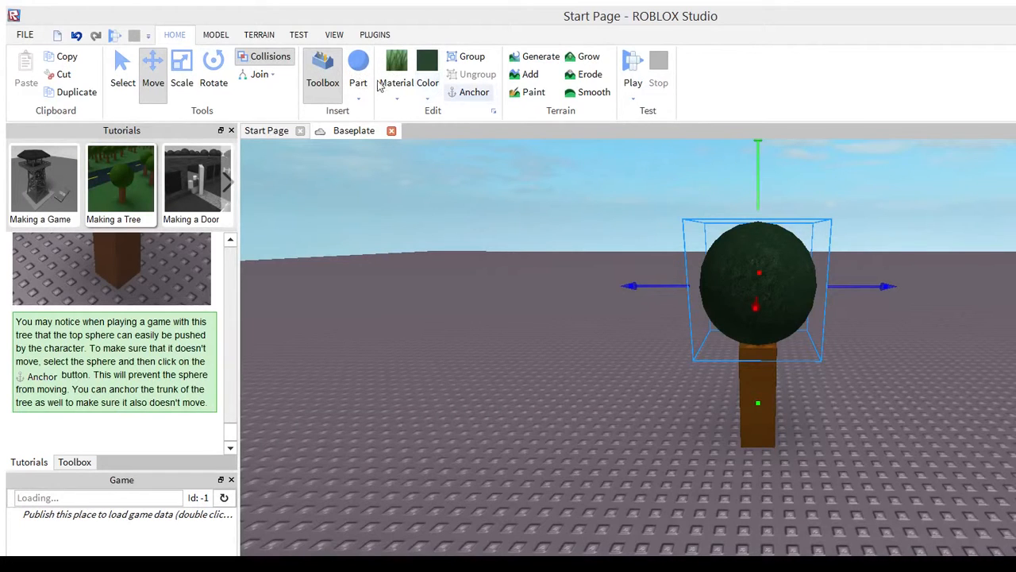
left_click(474, 92)
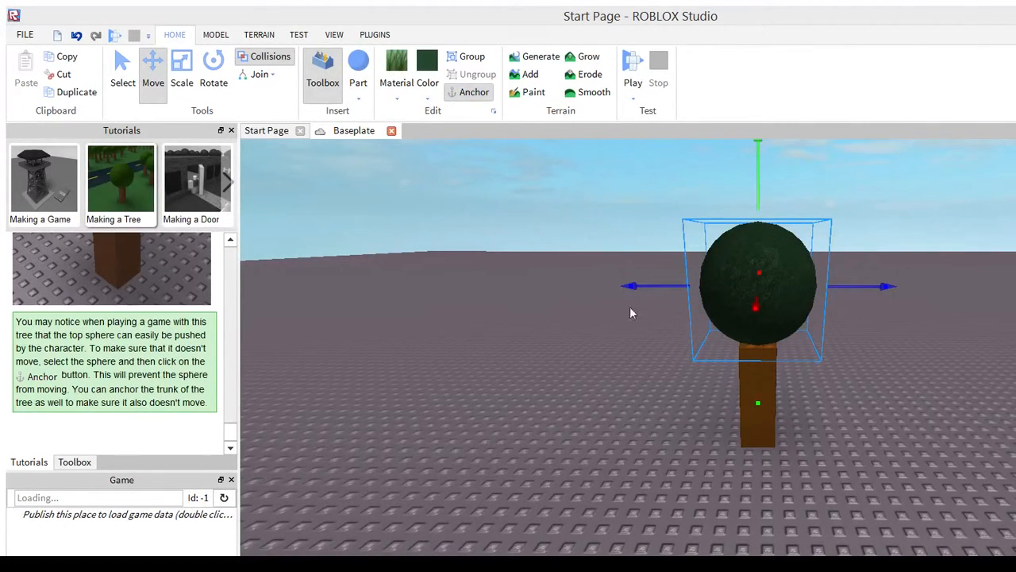
Anchor the brown trunk and check the anchor state of both tree parts
right_click_drag(730, 352, 730, 352)
left_click(756, 374)
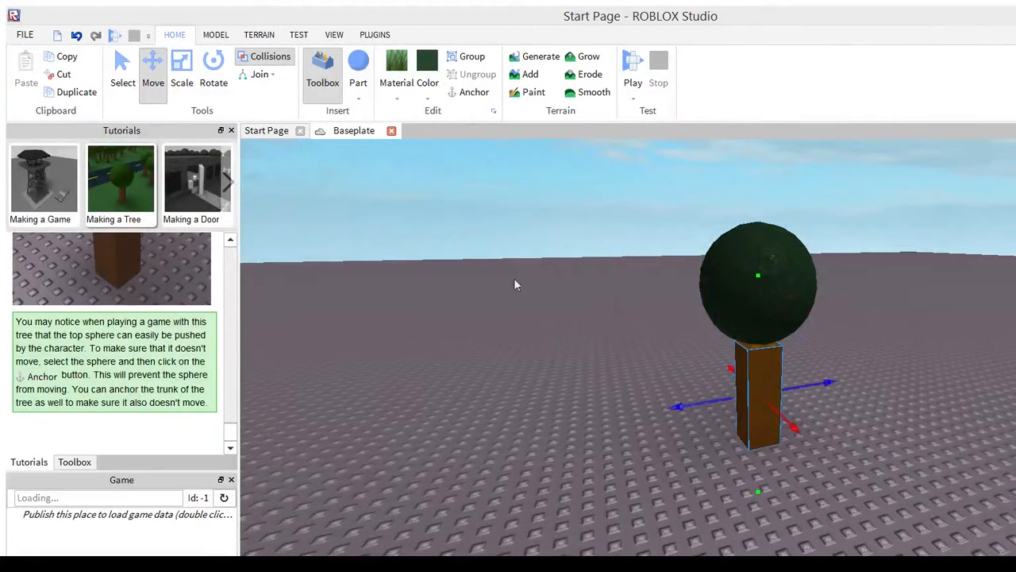
left_click(470, 93)
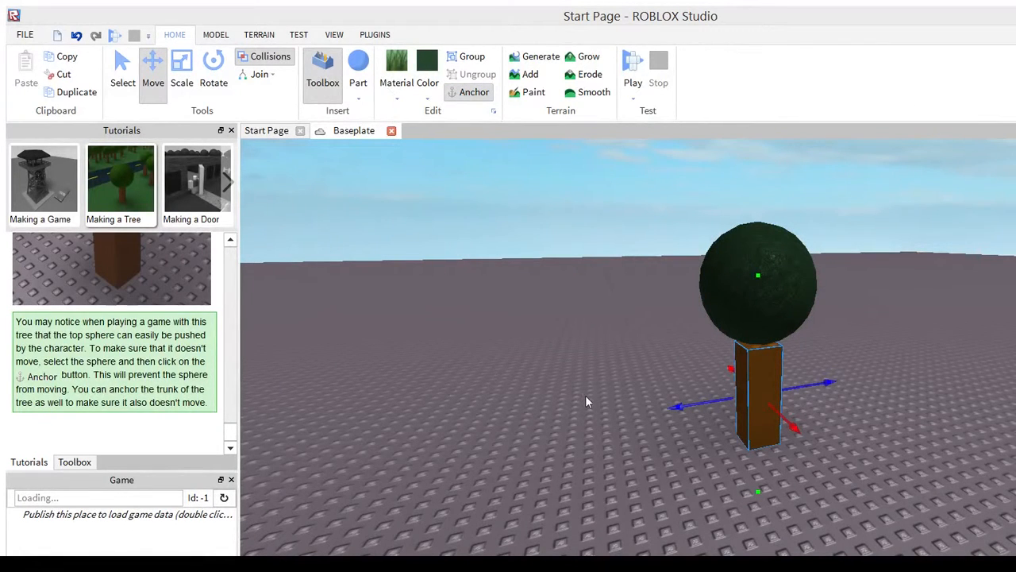
left_click(754, 277)
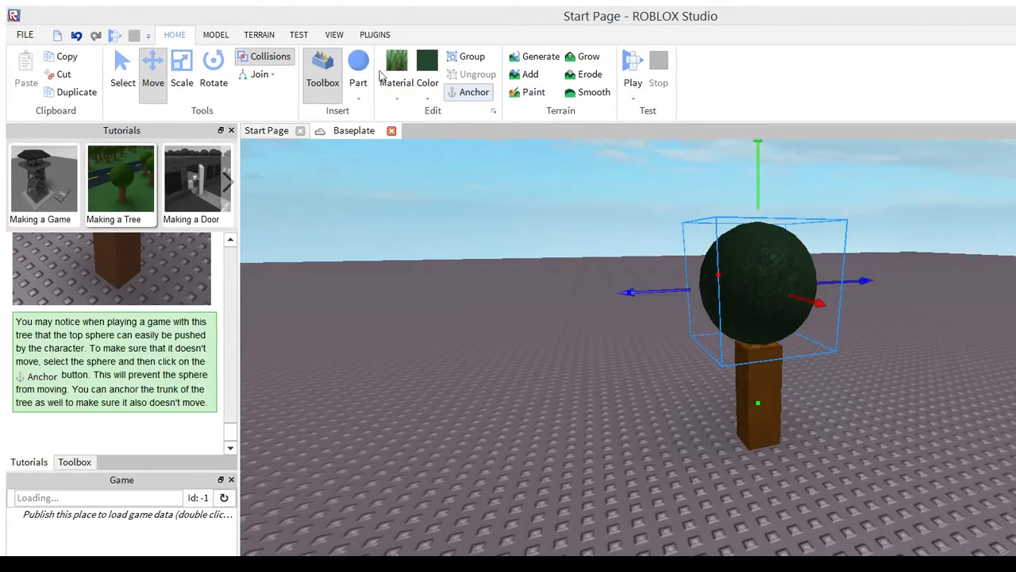
left_click(754, 381)
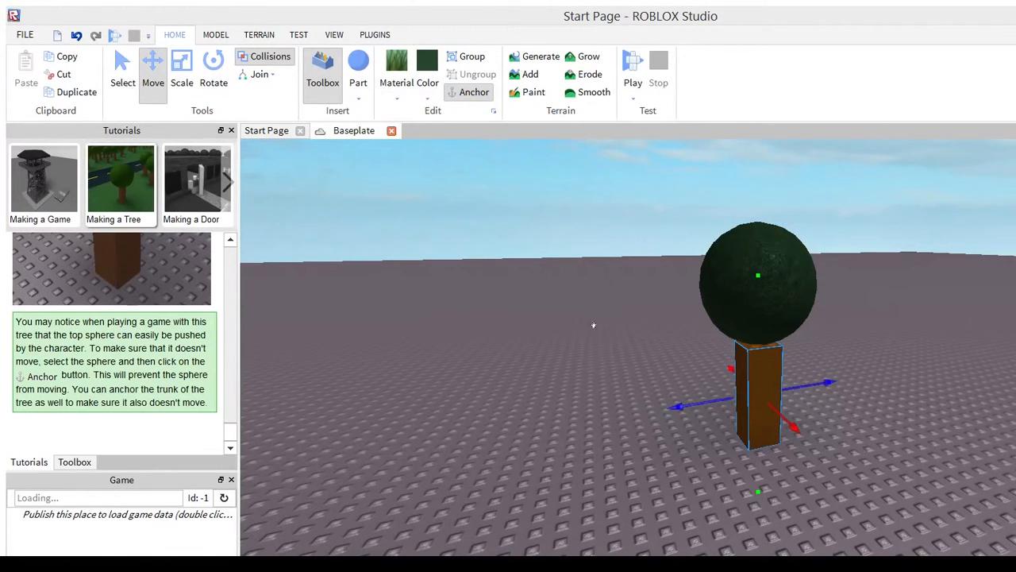
left_click(754, 278)
left_click(755, 389)
right_click_drag(552, 422, 557, 423)
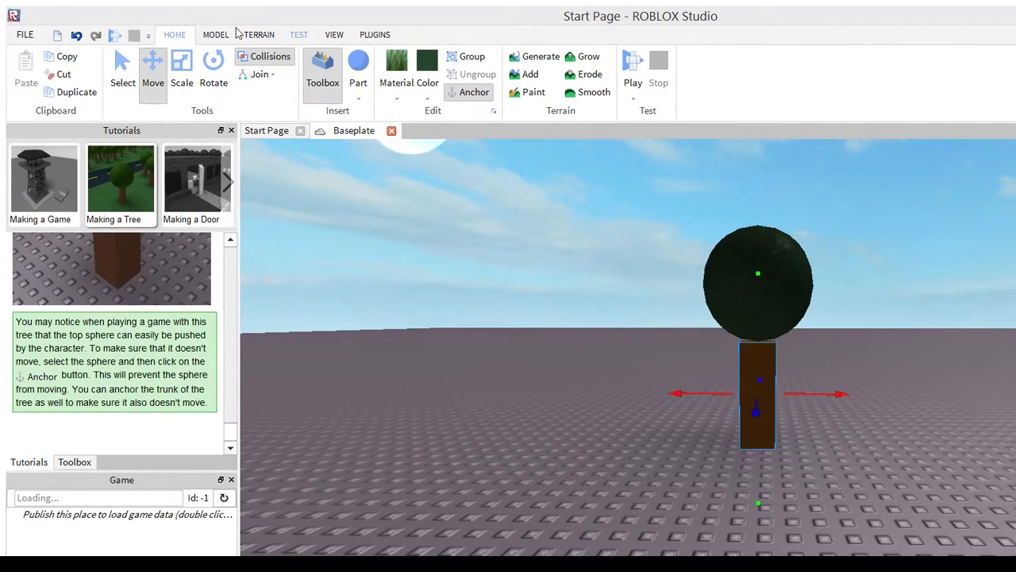
Start a play test of the Baseplate place and turn the camera toward the anchored tree
left_click(298, 34)
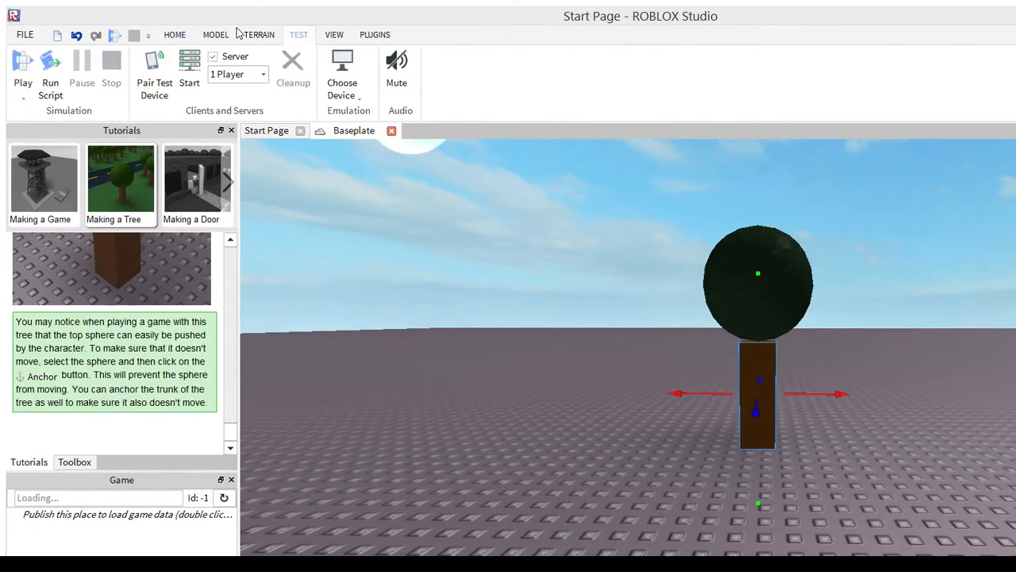
left_click(26, 94)
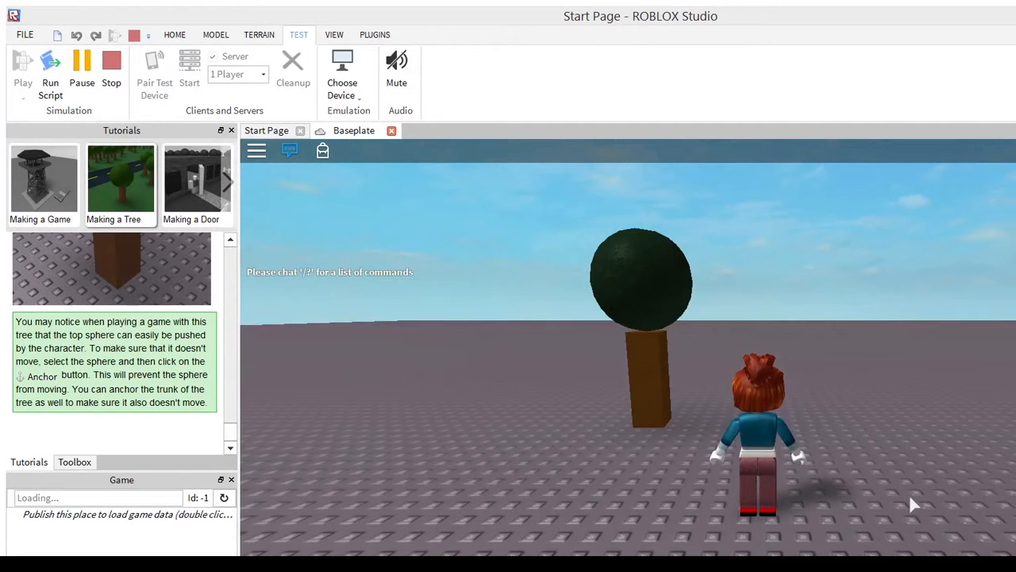
right_click_drag(911, 498, 911, 497)
scroll(911, 497, "up", 3)
scroll(909, 493, "down", 3)
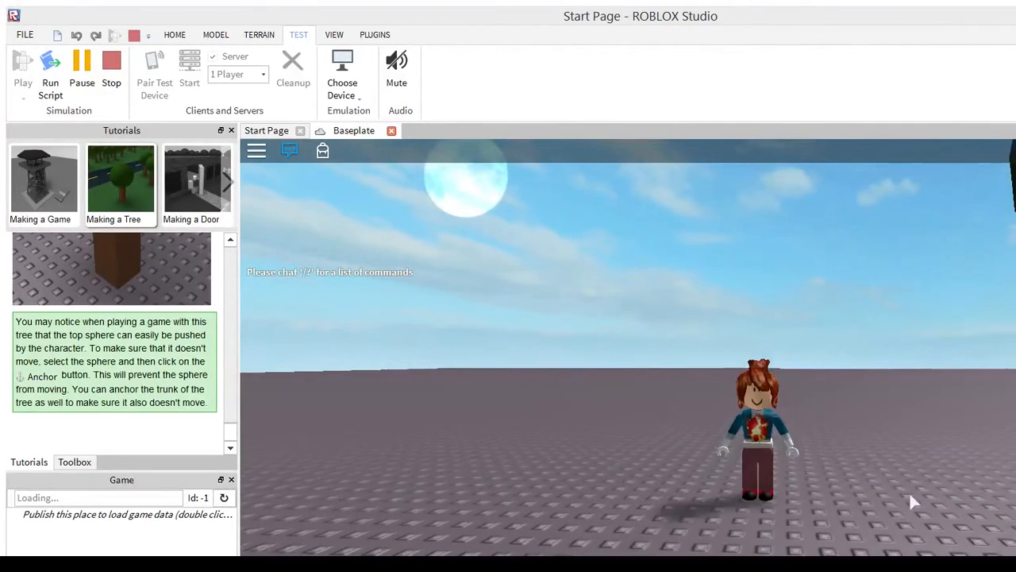
right_click_drag(798, 508, 799, 508)
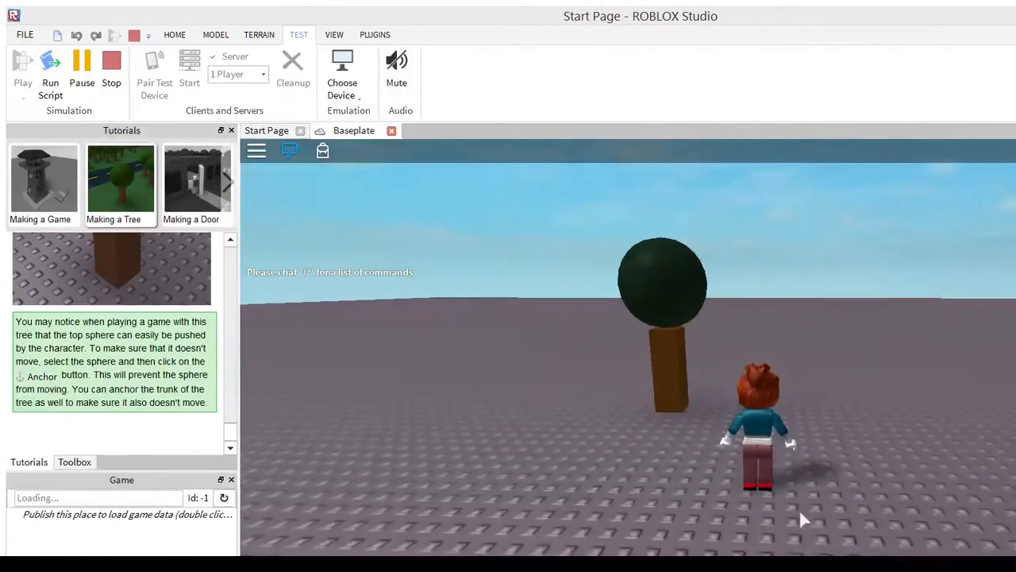
Walk the character back and forth around the anchored tree and up against its trunk
key("w")
key("s")
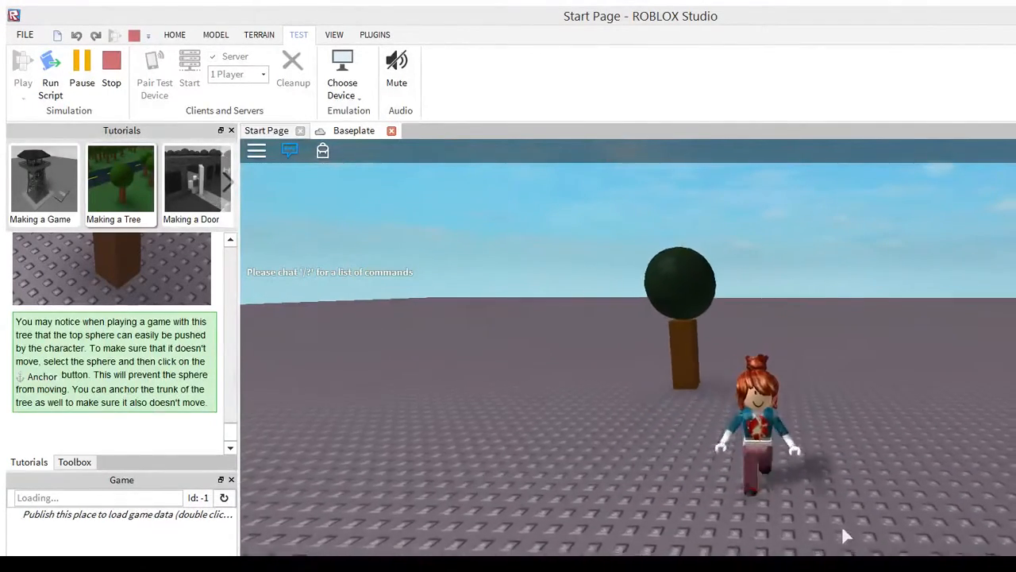
key("w")
key("a")
key("w")
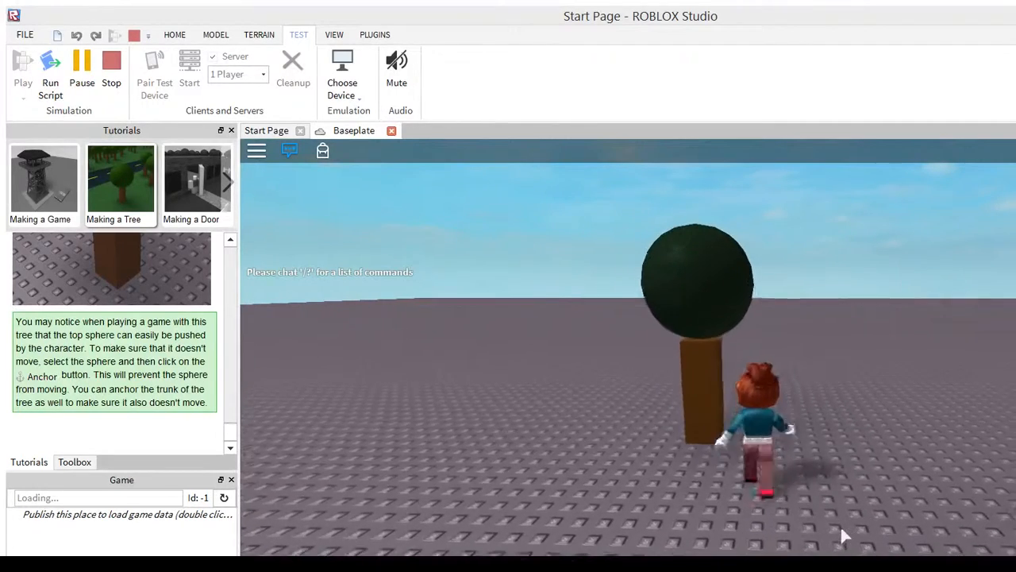
key("s")
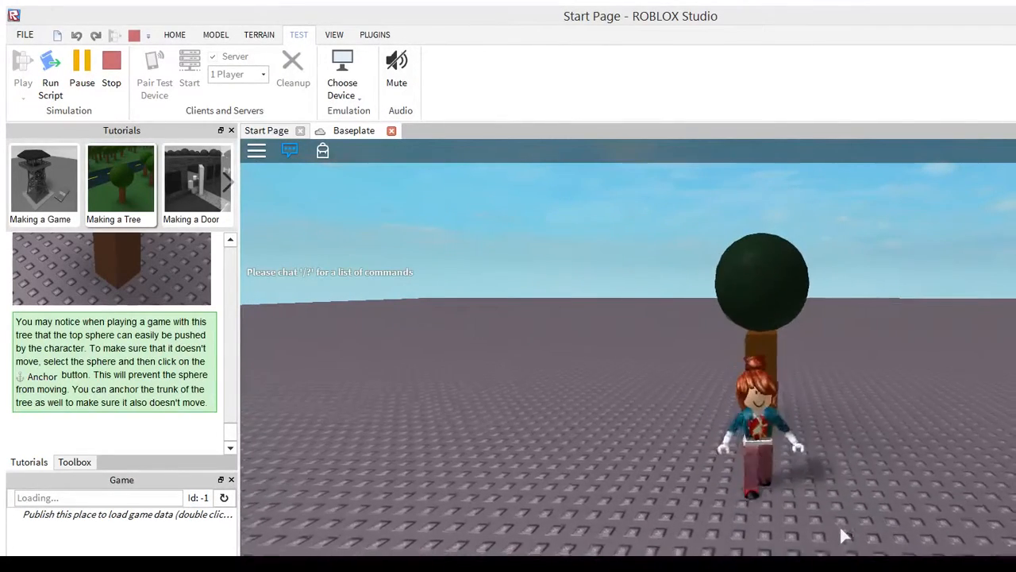
key("w")
key("a")
key("w")
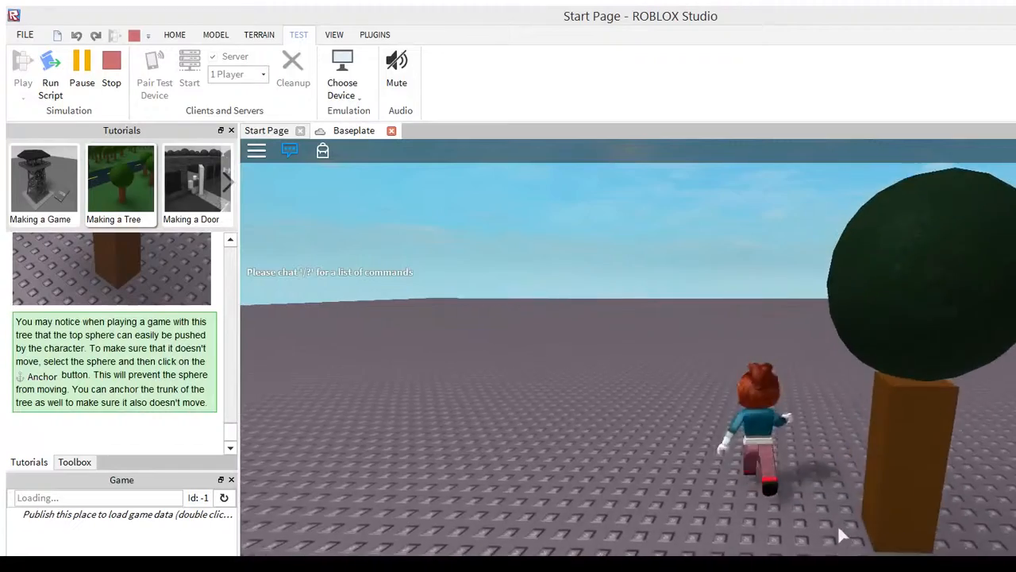
key("d")
key("s")
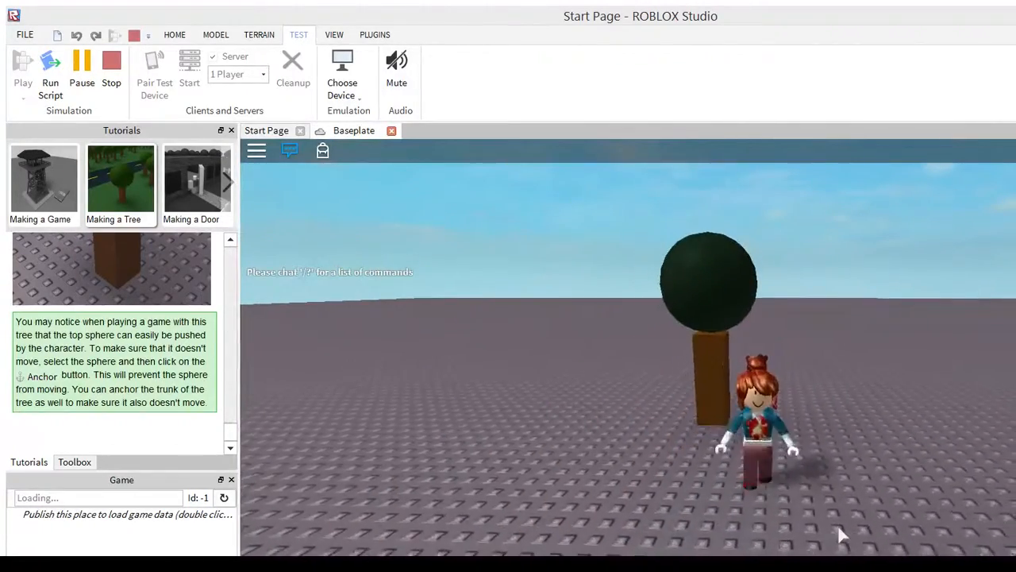
Make the character jump beside the anchored tree and walk around it, and end the play test
key("w")
key("a")
key("space")
key("space")
key("space")
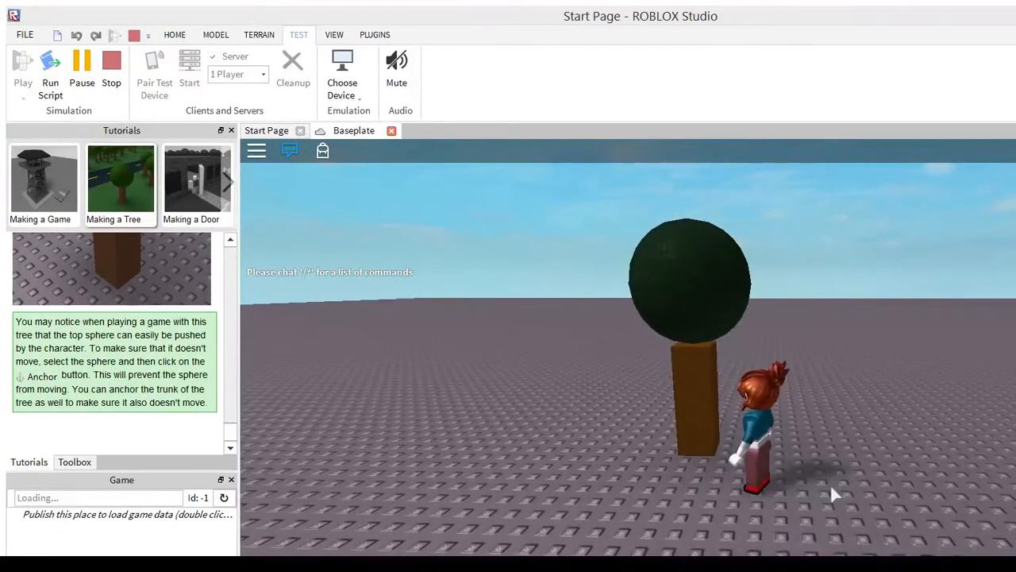
key("s")
key("a")
key("d")
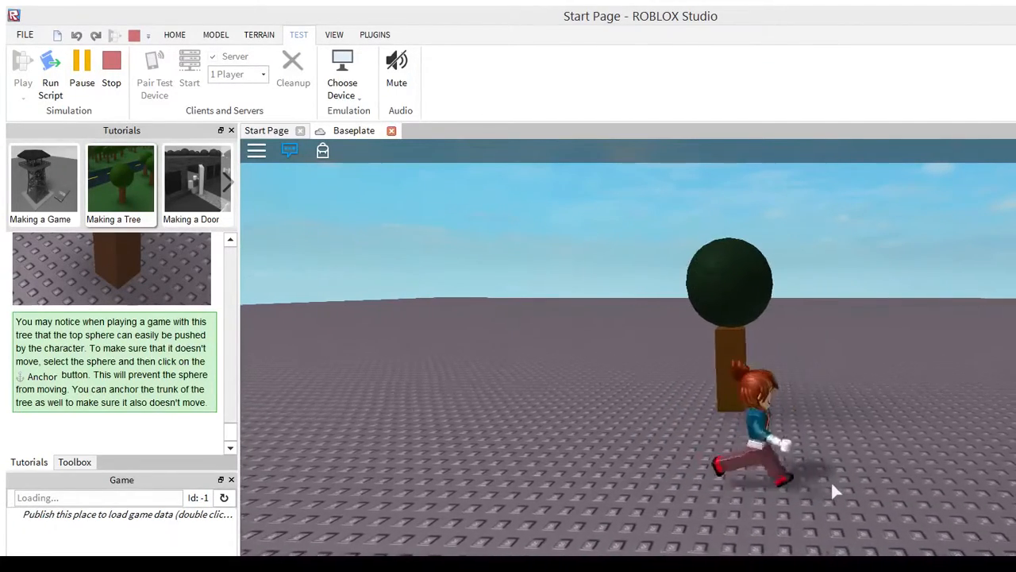
key("w")
key("a")
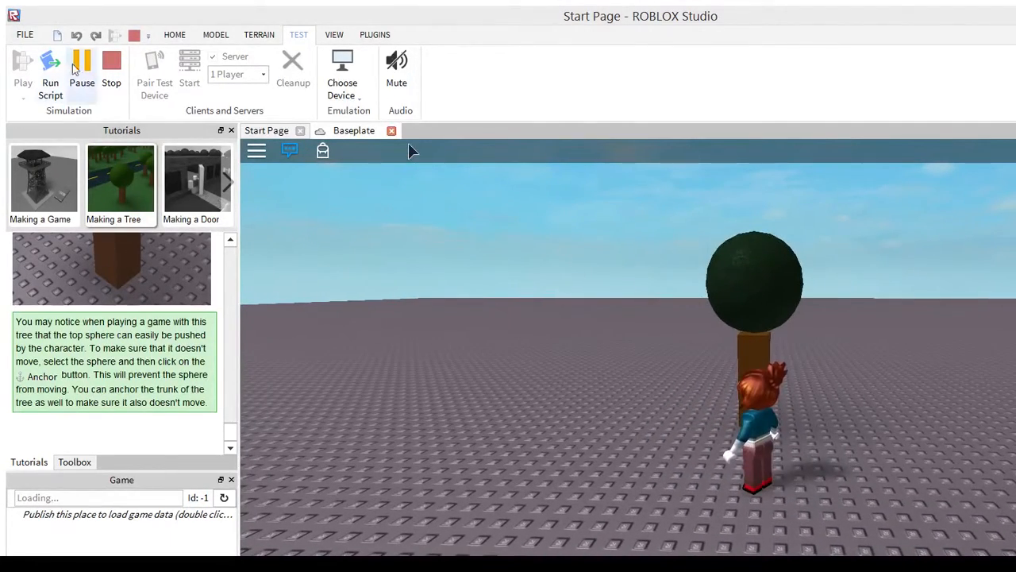
left_click(111, 64)
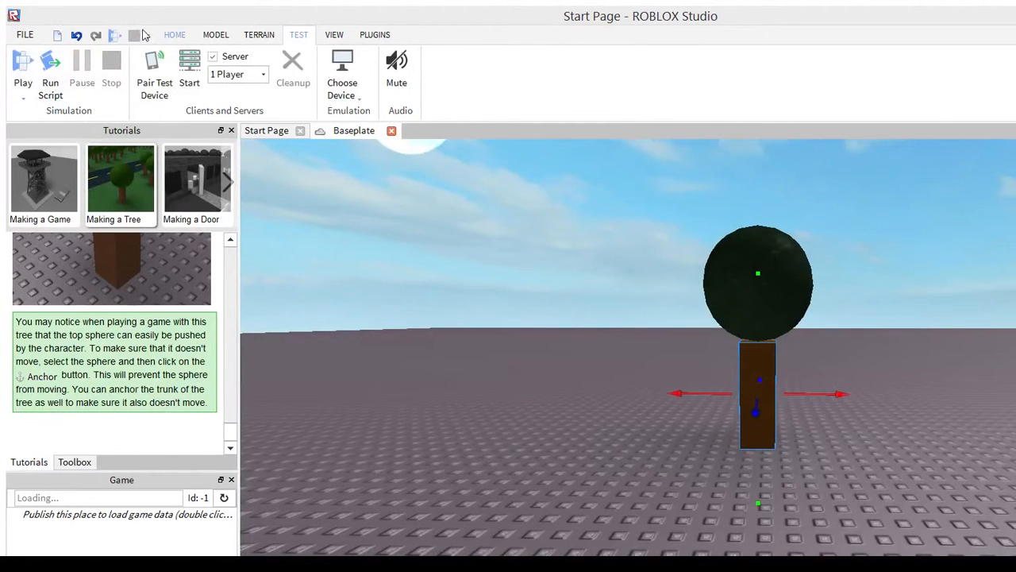
Remove the anchoring from the green sphere and the trunk, and switch to the Select tool
left_click(170, 35)
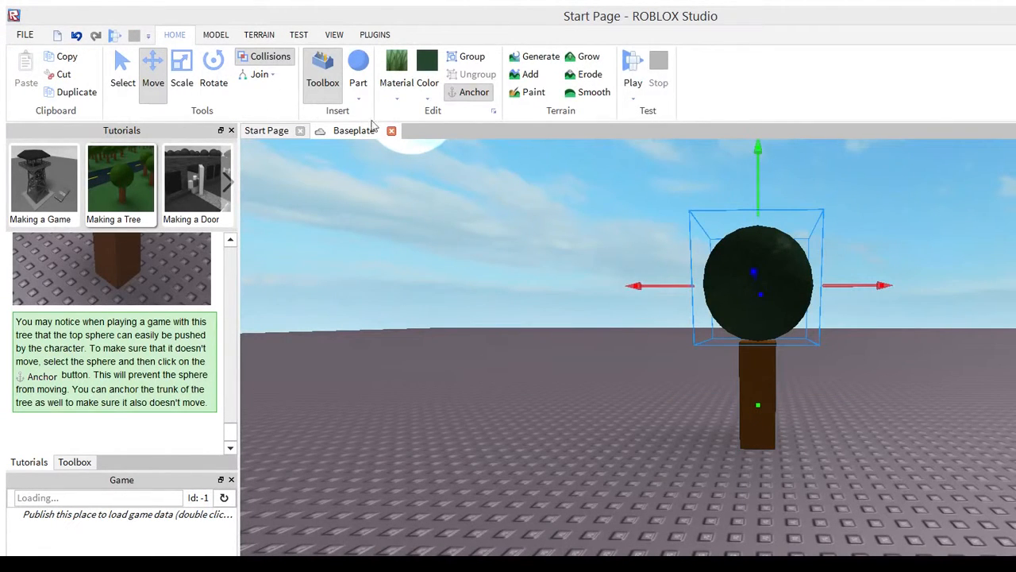
left_click(470, 92)
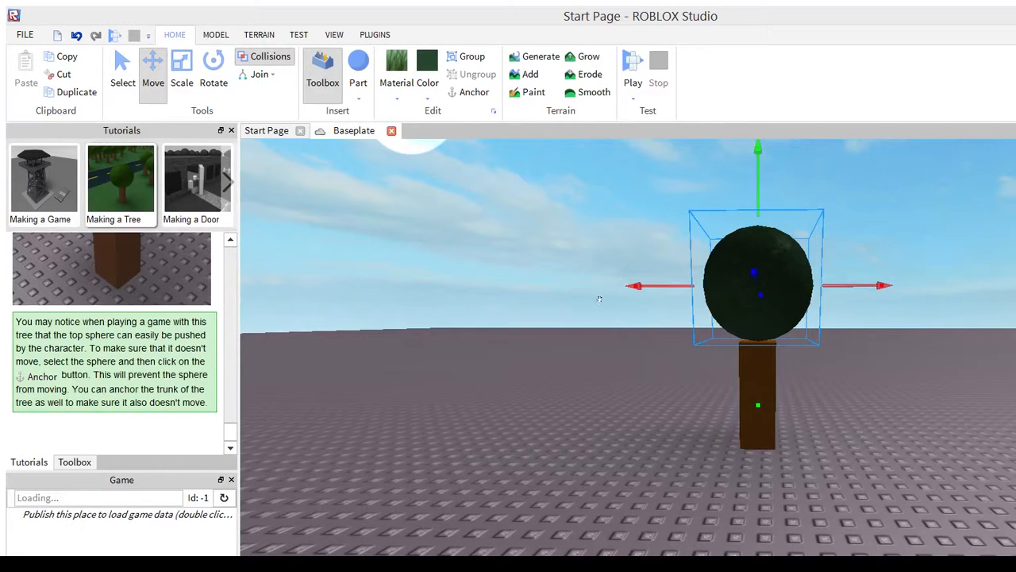
scroll(600, 317, "down", 5)
mouse_move(599, 317)
right_mouse_down()
mouse_move(610, 333)
mouse_move(599, 318)
right_mouse_up()
scroll(610, 333, "up", 10)
scroll(611, 333, "down", 5)
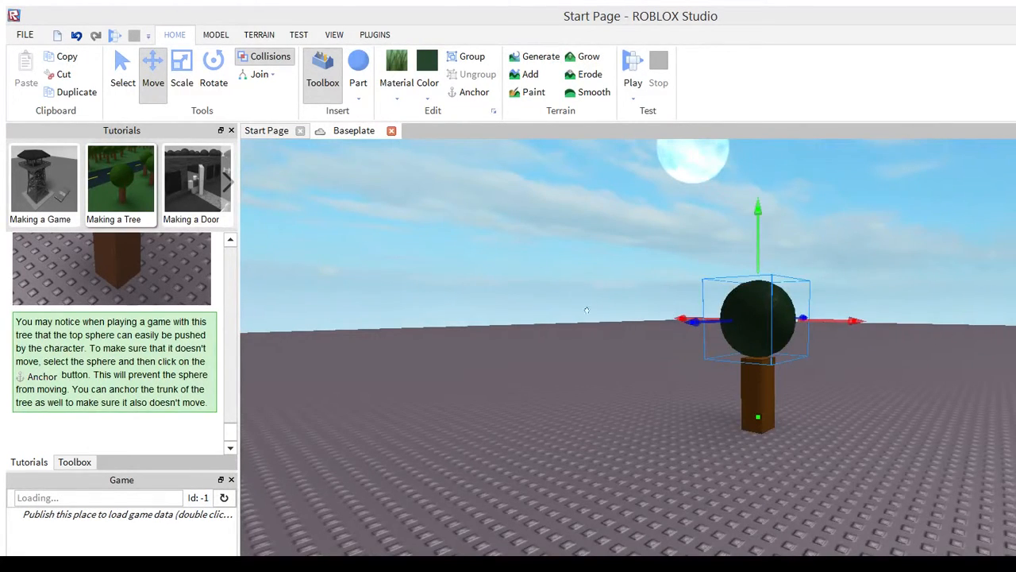
left_click(120, 75)
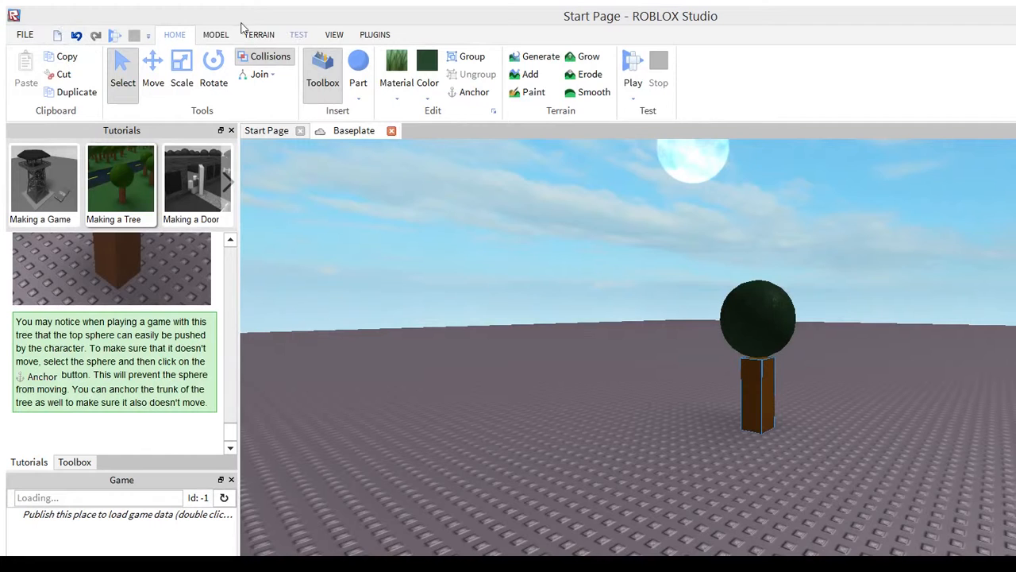
Start another play test and run the character into the unanchored tree, jumping against it
left_click(299, 34)
left_click(23, 67)
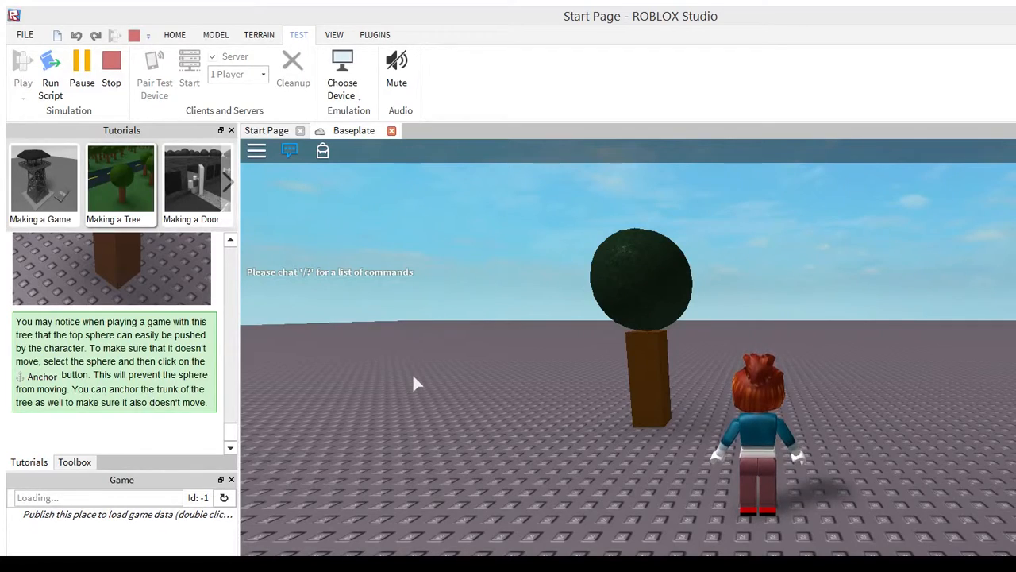
right_click_drag(508, 437, 508, 436)
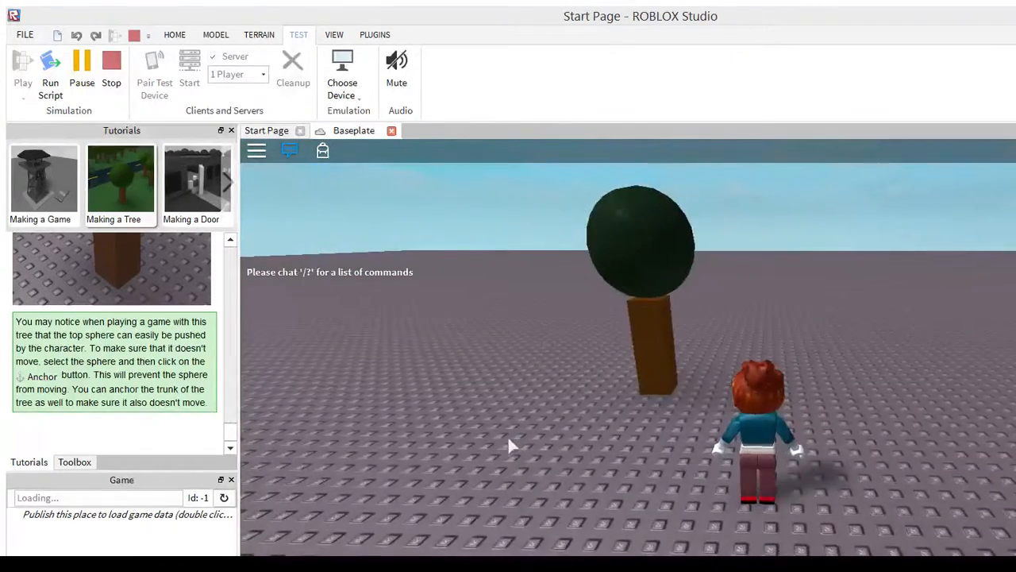
key("w")
key("s")
key("w")
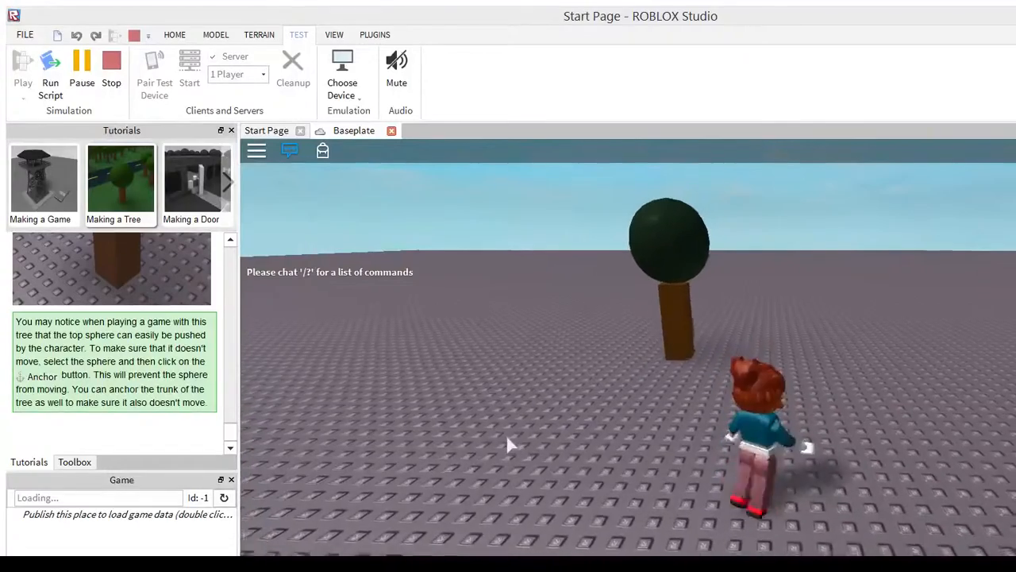
key("w")
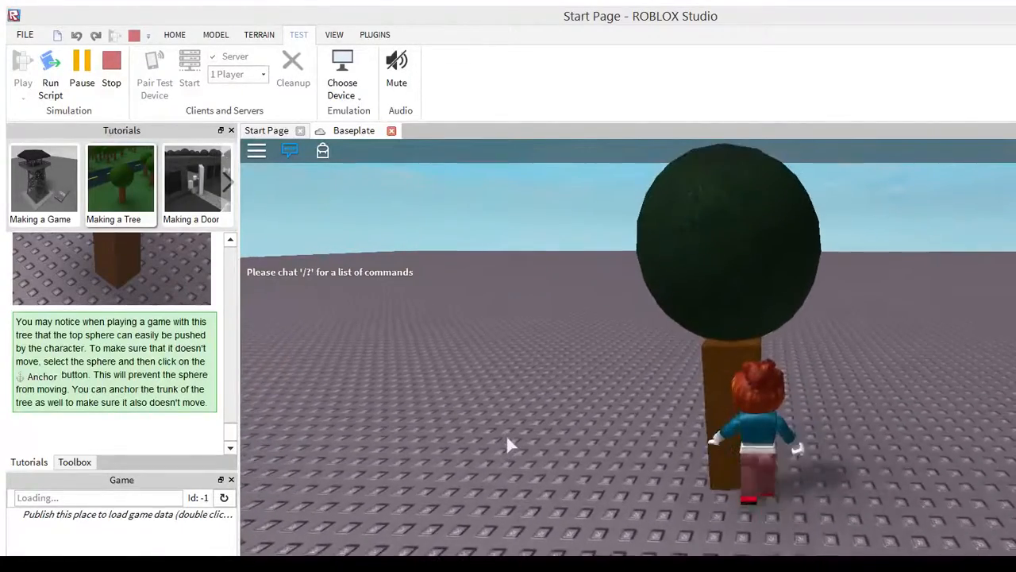
key("space")
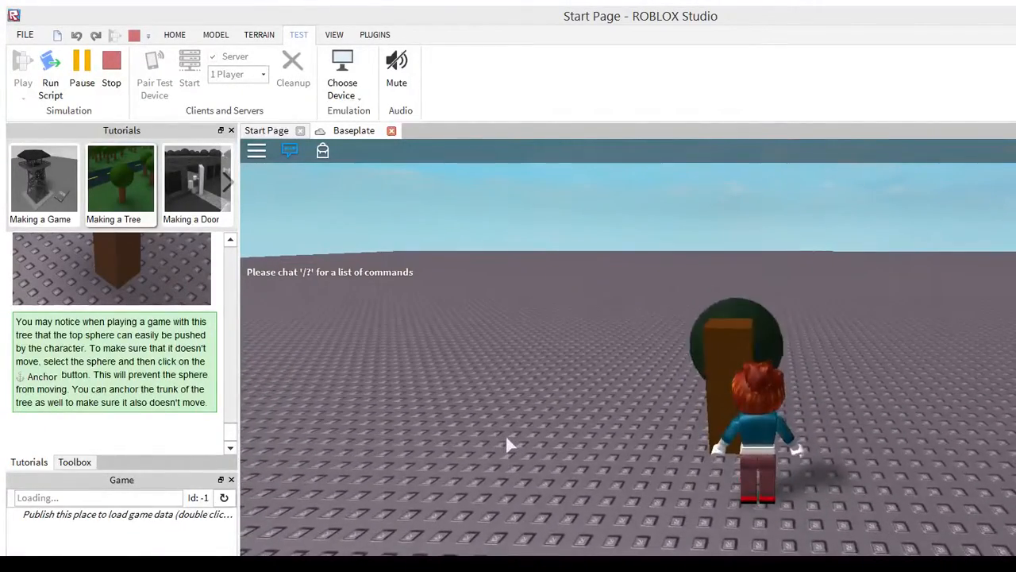
Run the character into the unanchored tree and past the green sphere, heading out across the baseplate
key("d")
key("w")
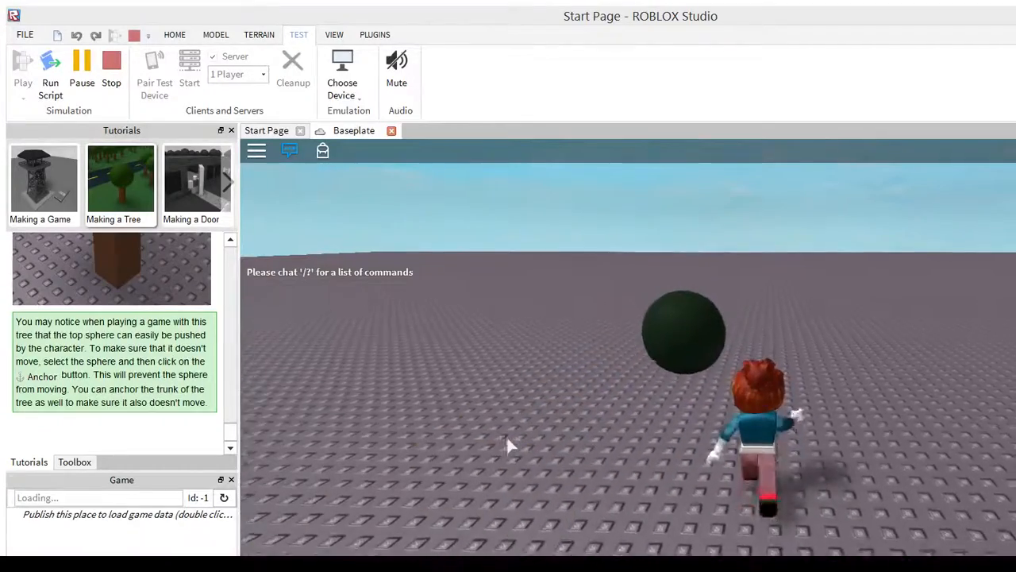
key("w")
key("a")
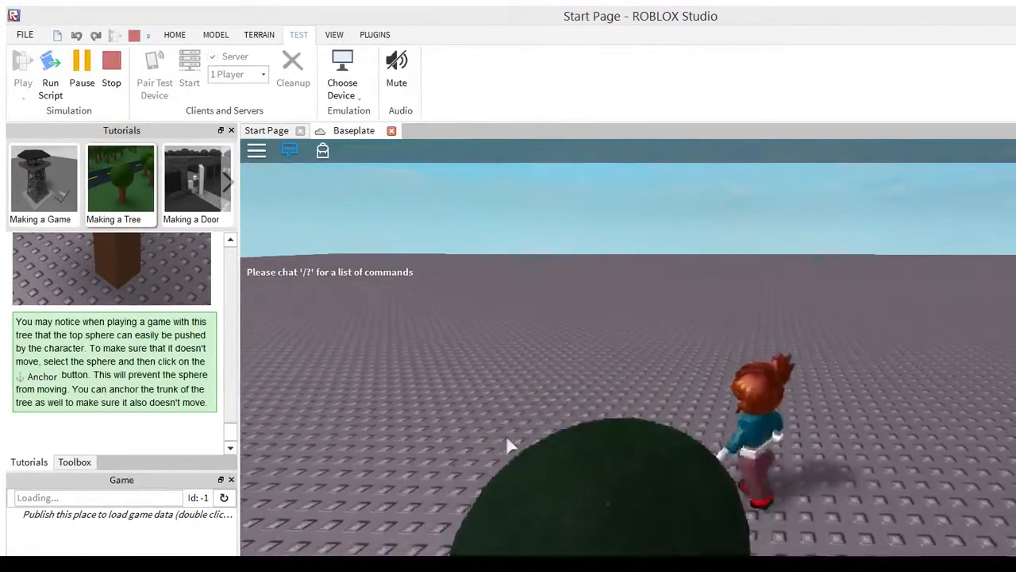
key("w")
key("d")
key("w")
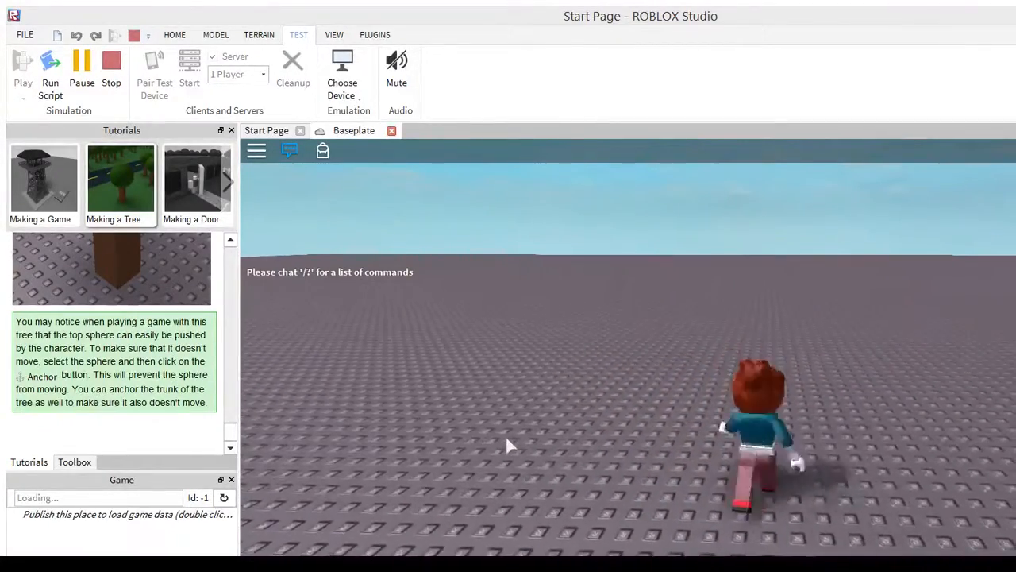
Bring the character back to the loose green sphere and roll it toward the brown trunk
key("d")
right_click_drag(848, 337, 852, 338)
key("w")
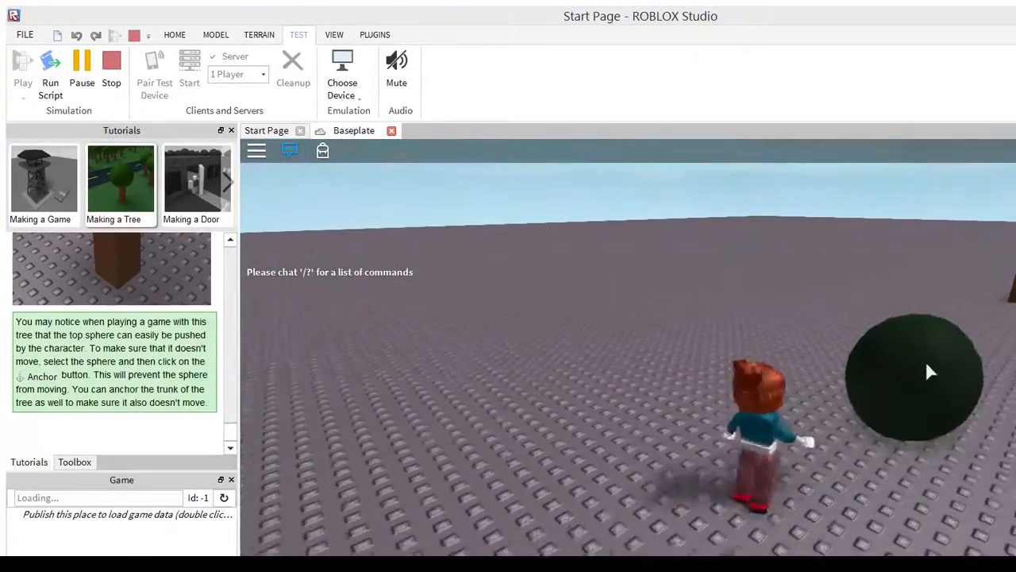
key("d")
key("w")
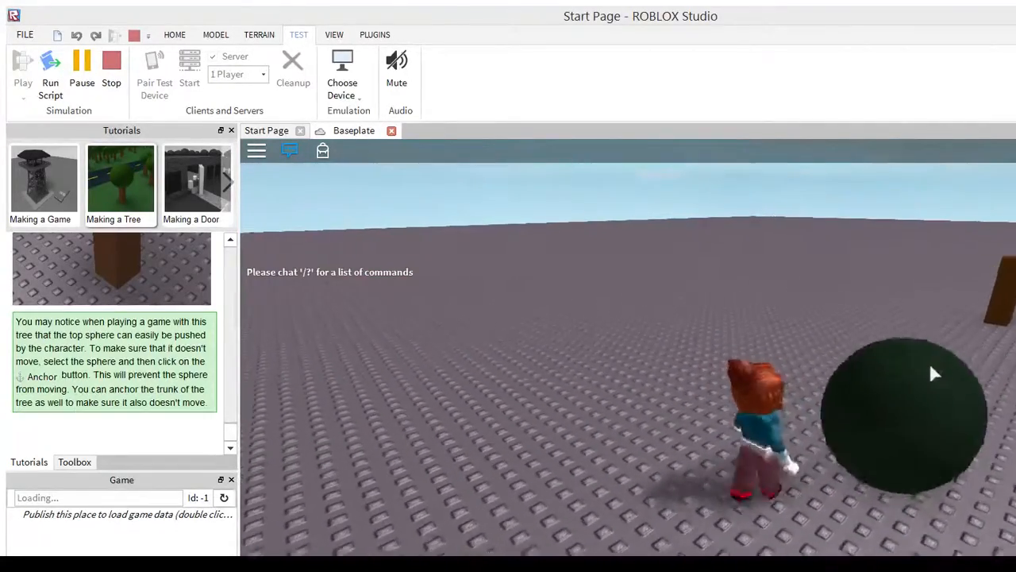
key("w")
key("d")
key("s")
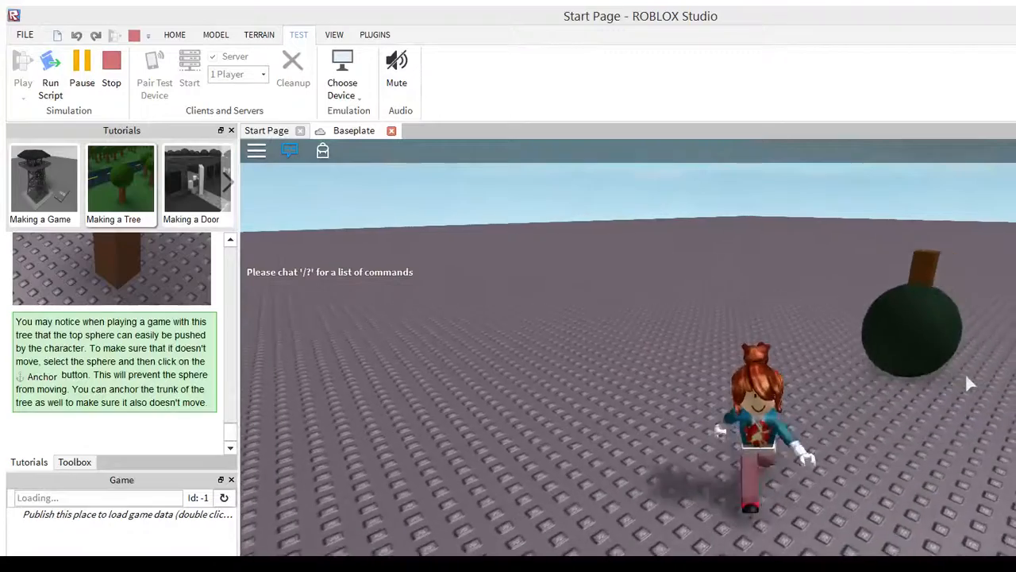
Run the character up to the trunk and around it, back against the green sphere
key("d")
key("w")
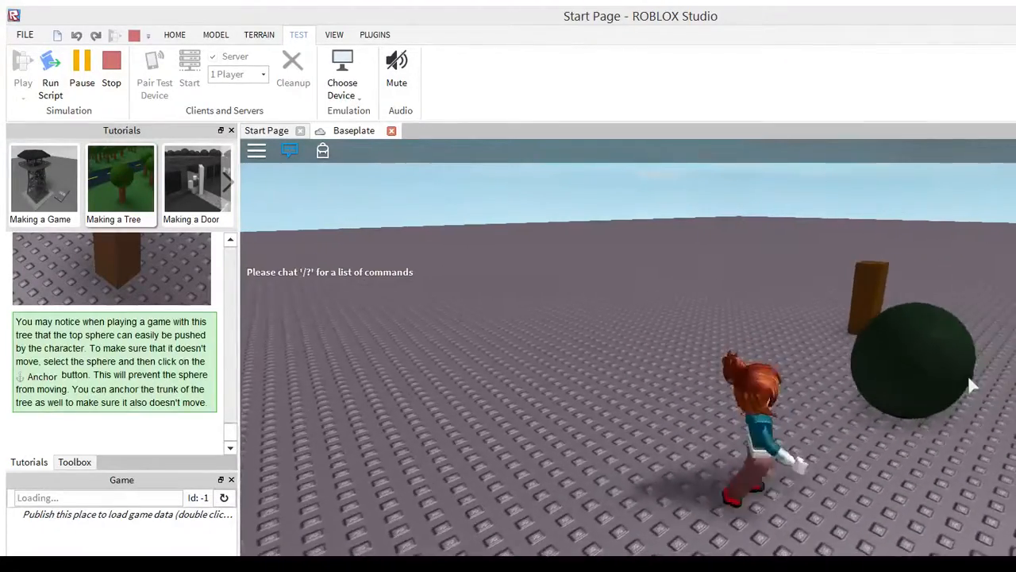
key("w")
key("d")
key("w")
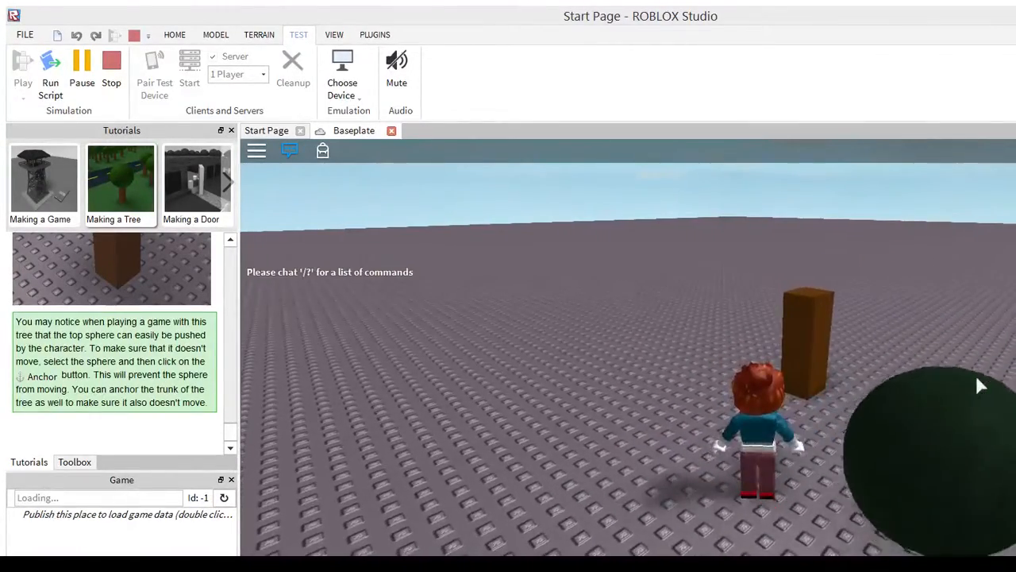
key("s")
key("d")
key("w")
key("d")
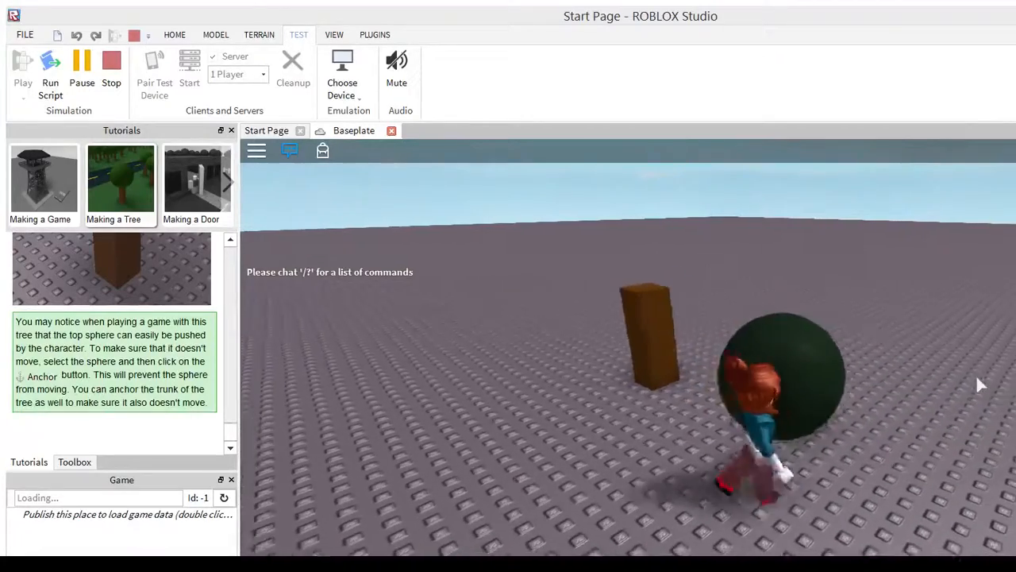
Push the green sphere and trunk with the character and keep running past them
key("w")
key("a")
key("d")
key("w")
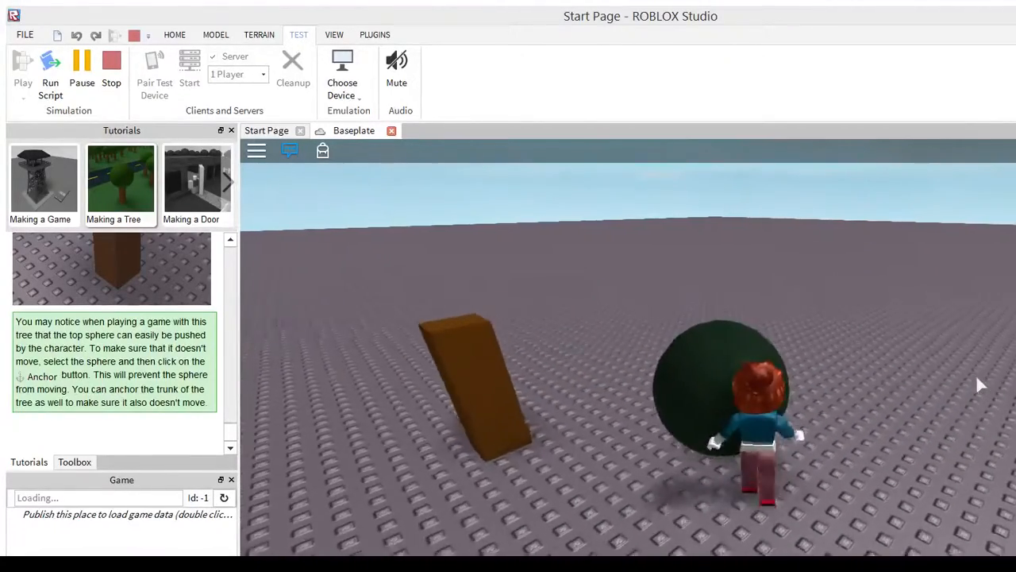
key("w")
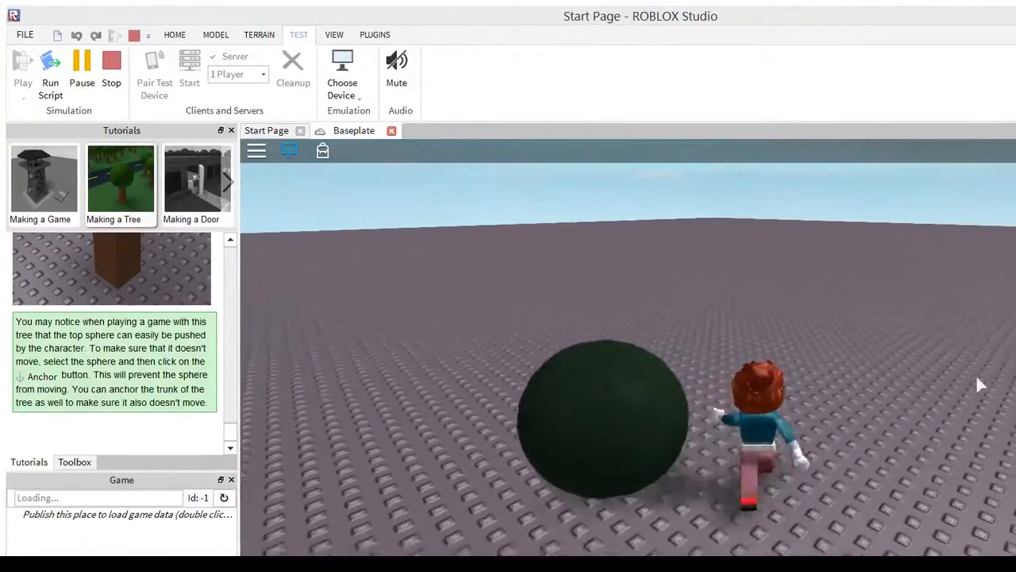
Chase the loose green sphere with the character and roll it away across the open baseplate
right_click_drag(1007, 384, 1007, 383)
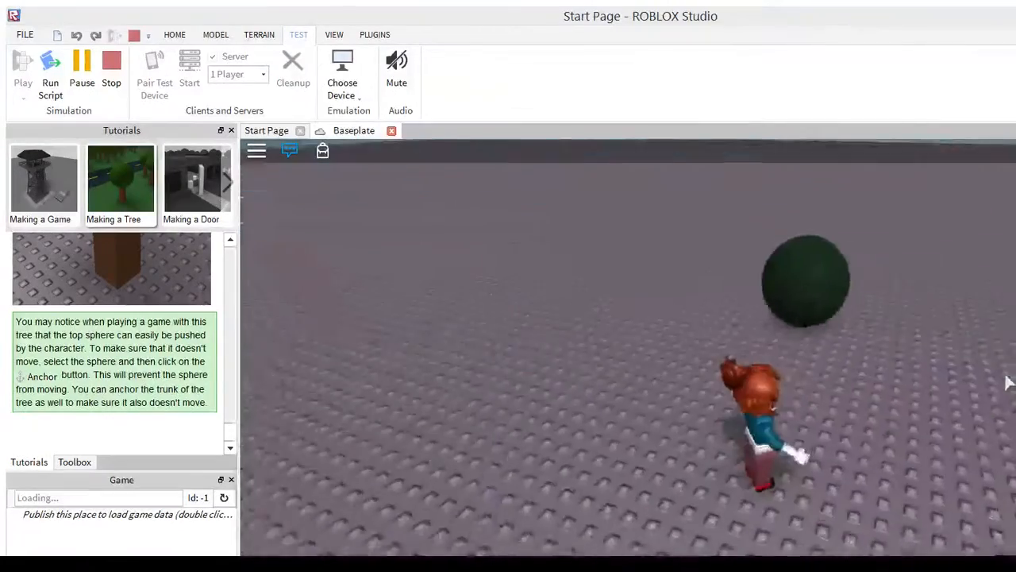
key("w")
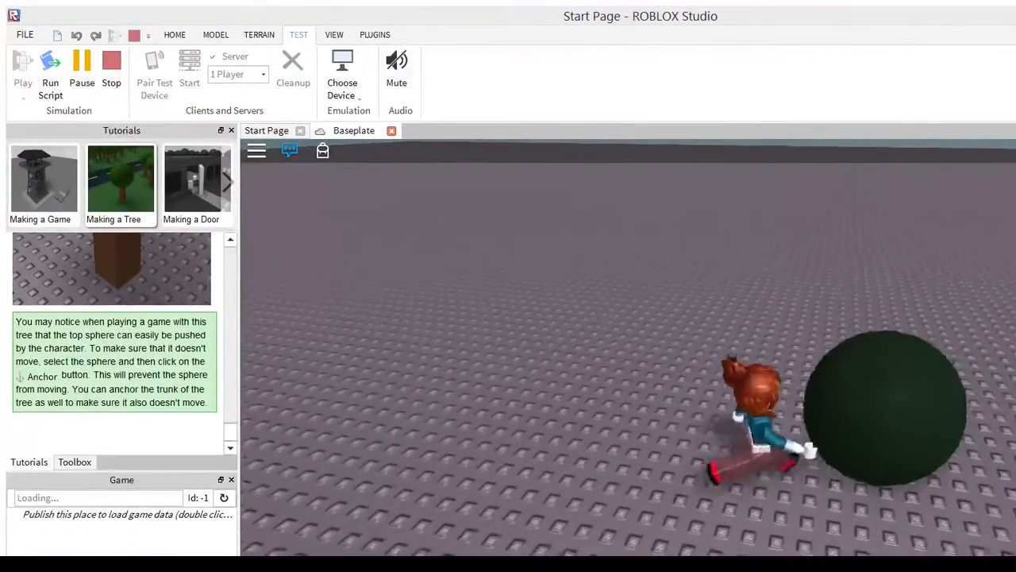
key("w")
right_click_drag(916, 335, 904, 331)
key("w")
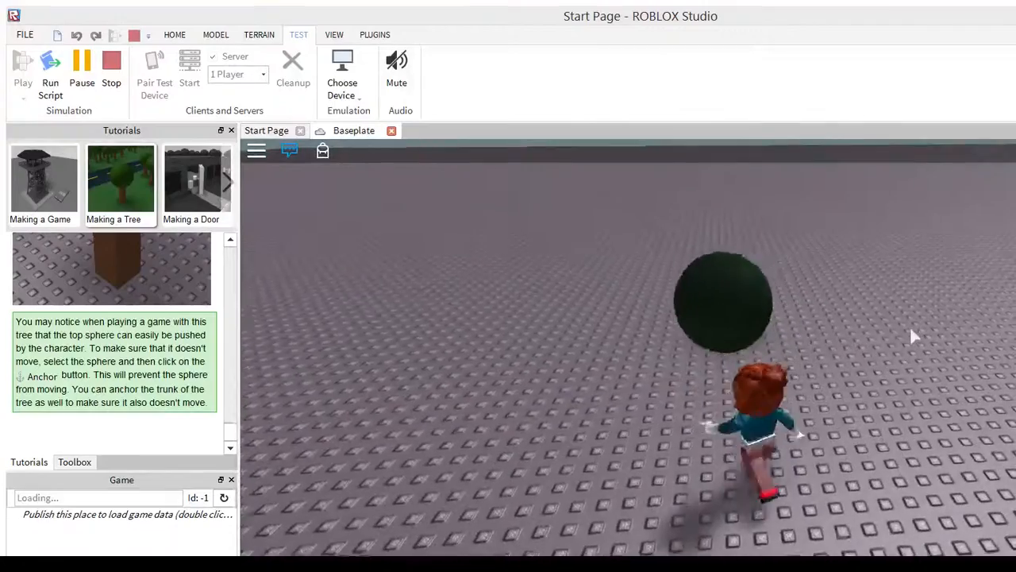
key("w")
key("s")
key("w")
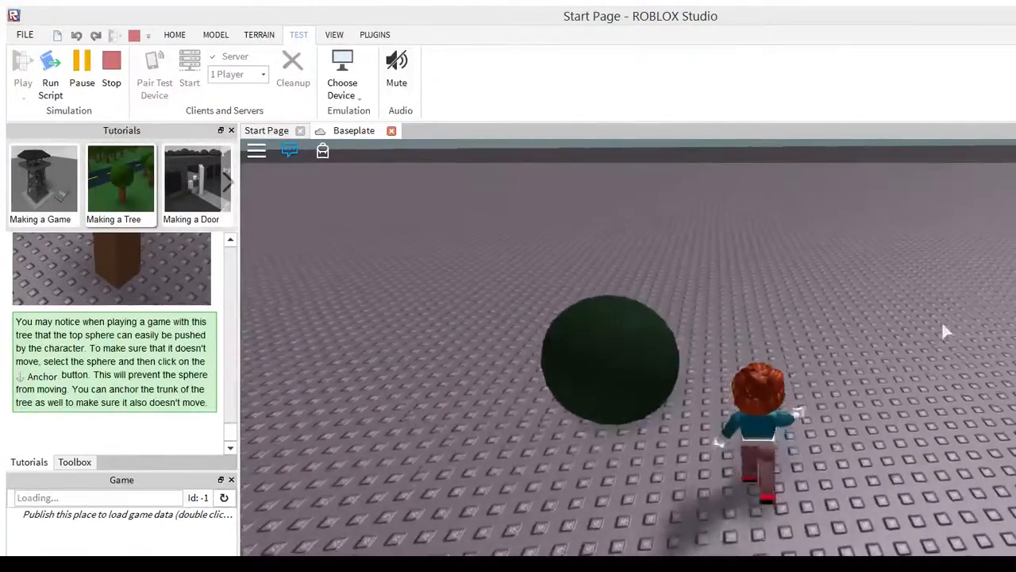
key("w")
right_click_drag(849, 355, 848, 355)
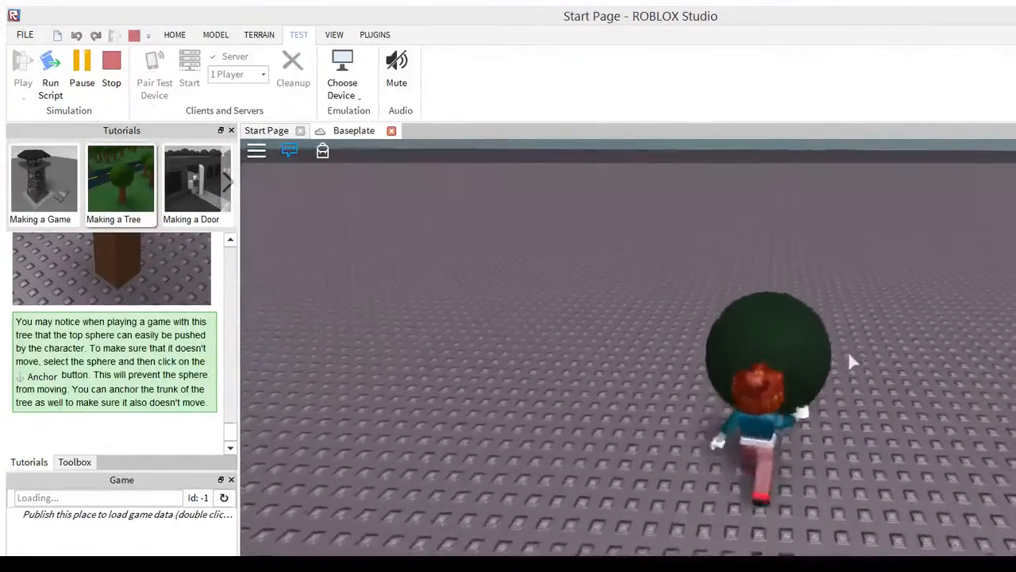
Push the green sphere back in the direction of the distant trunk, run past it, and end the play test
key("d")
key("w")
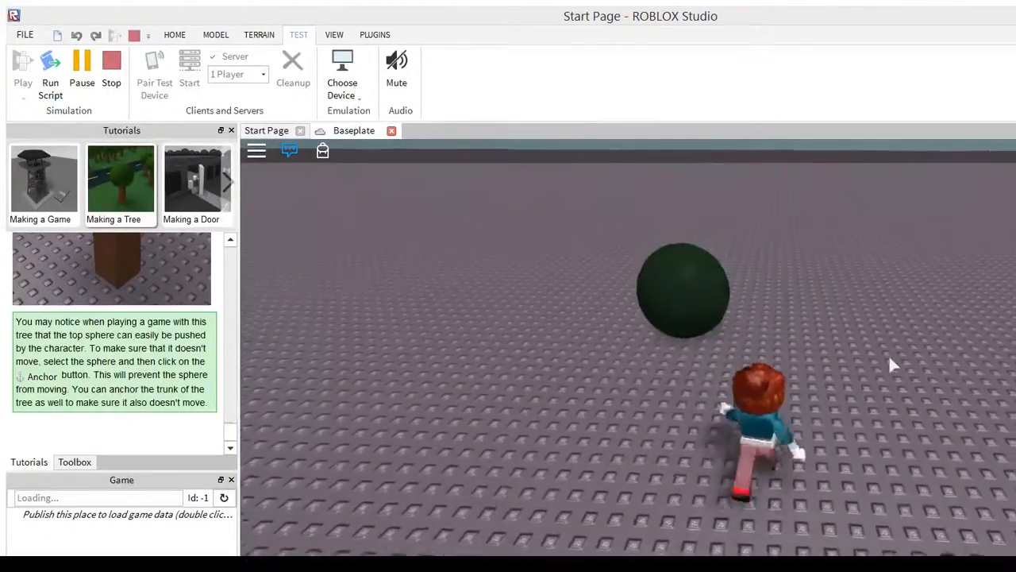
right_click_drag(931, 355, 934, 352)
key("s")
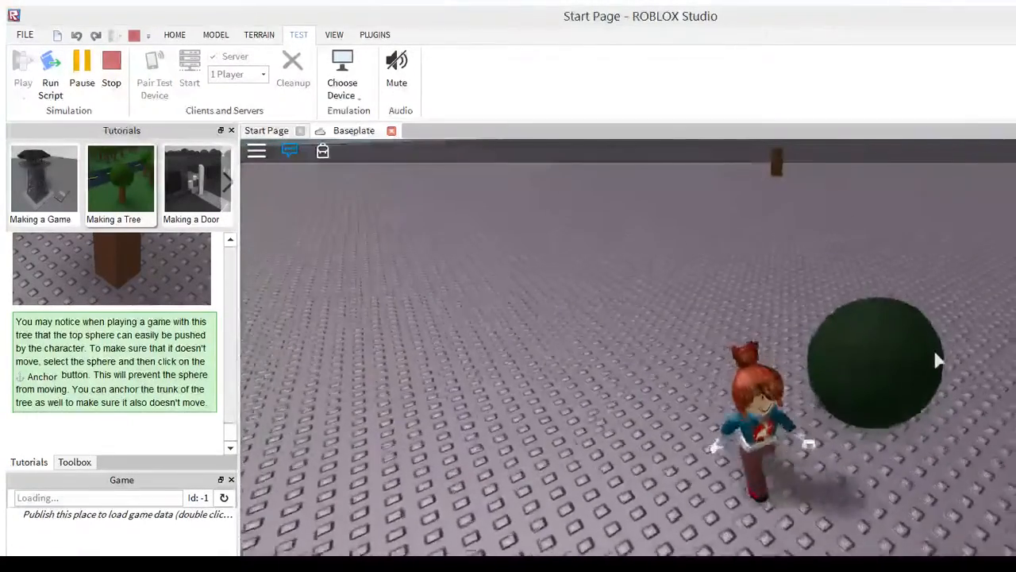
key("w")
key("d")
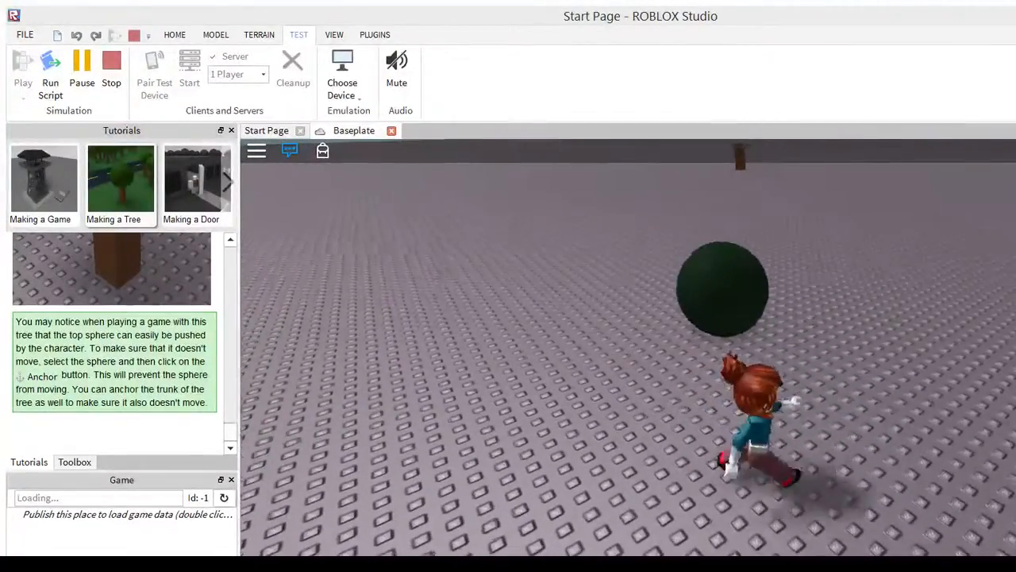
key("w")
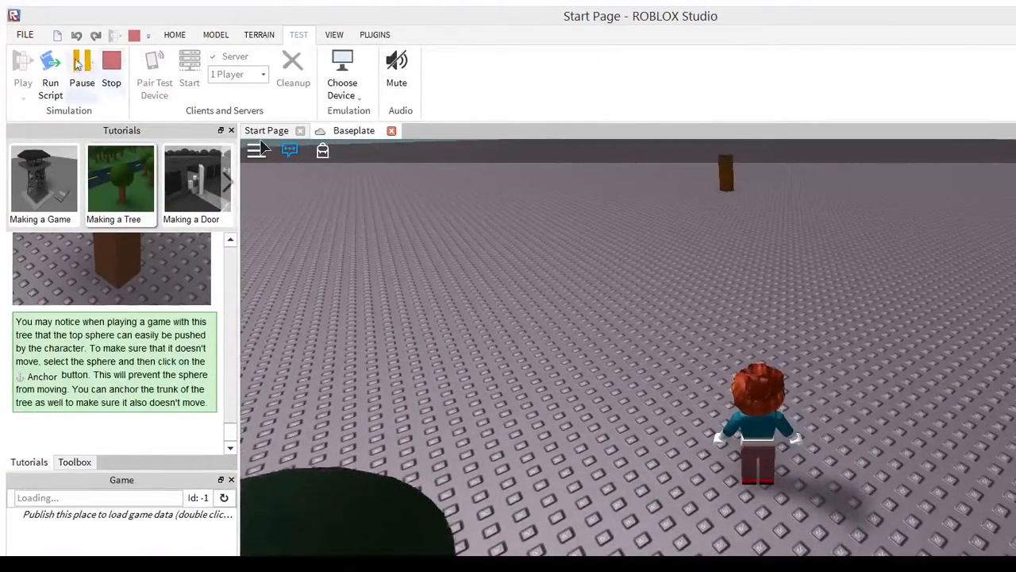
left_click(98, 62)
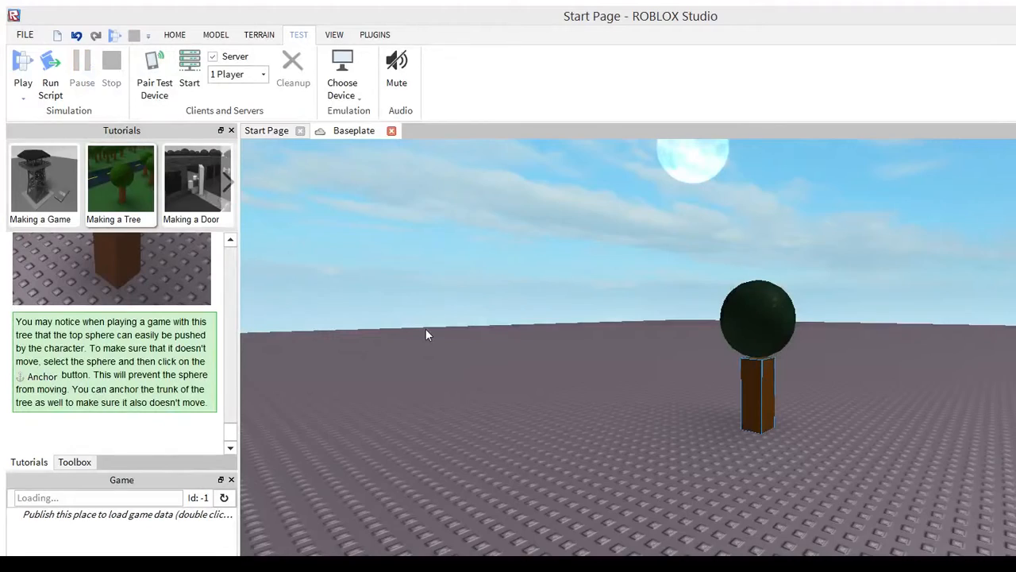
Browse the Making a Door, Making a Building, Making a Windmill and Making a River tutorials
right_click_drag(426, 329, 434, 326)
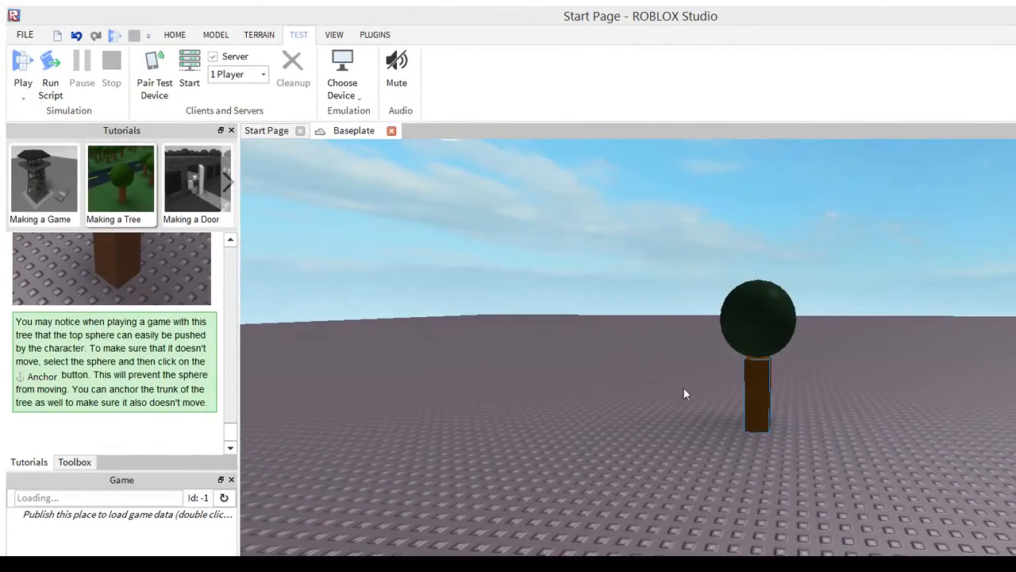
right_click_drag(740, 370, 740, 375)
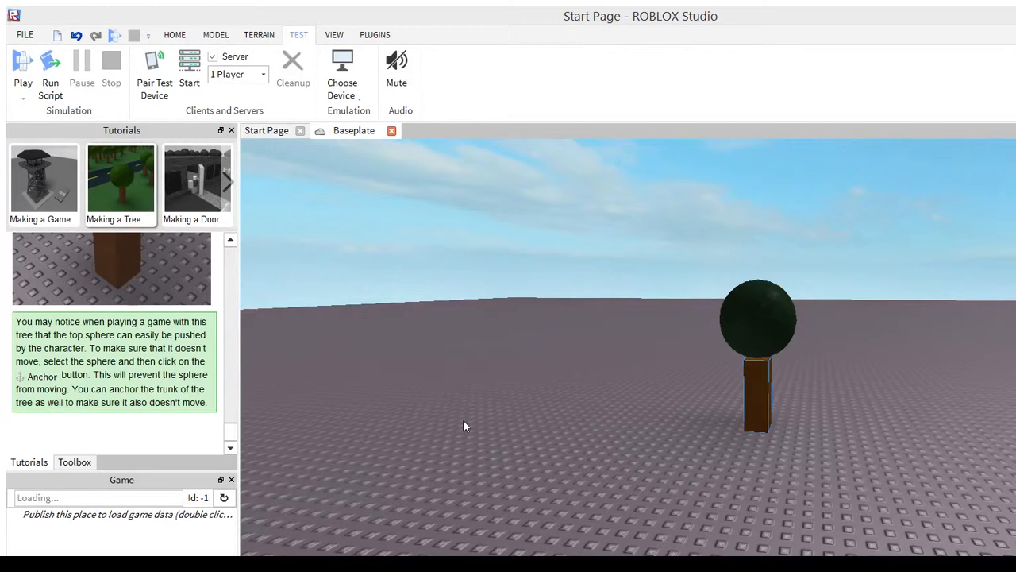
left_click(174, 218)
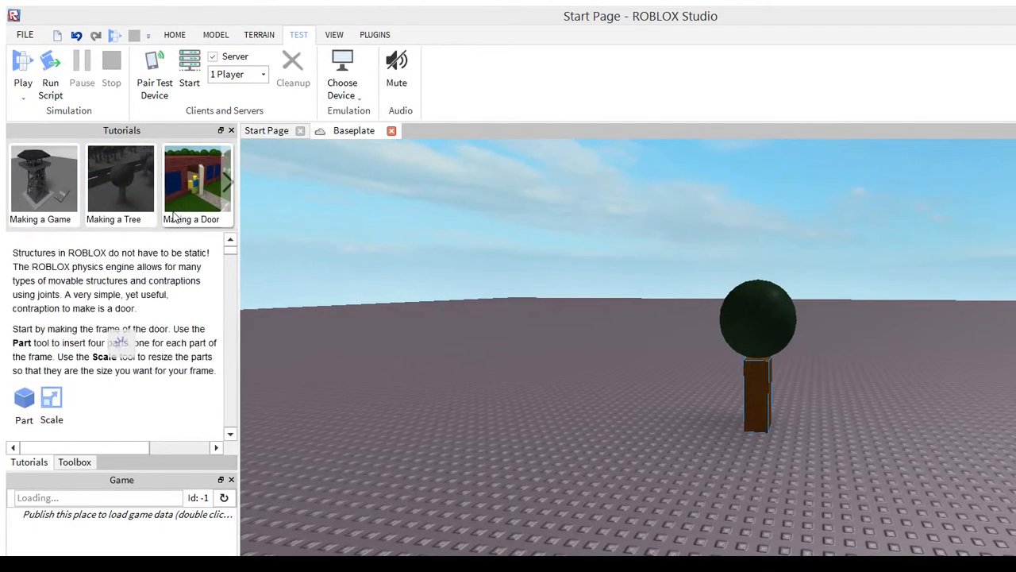
left_click(184, 149)
left_click(183, 150)
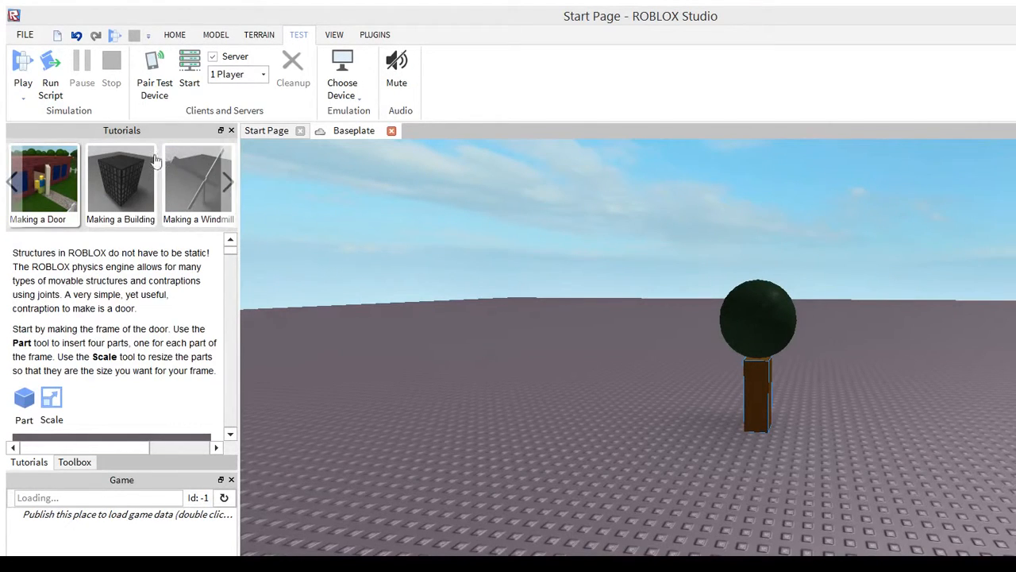
left_click(191, 151)
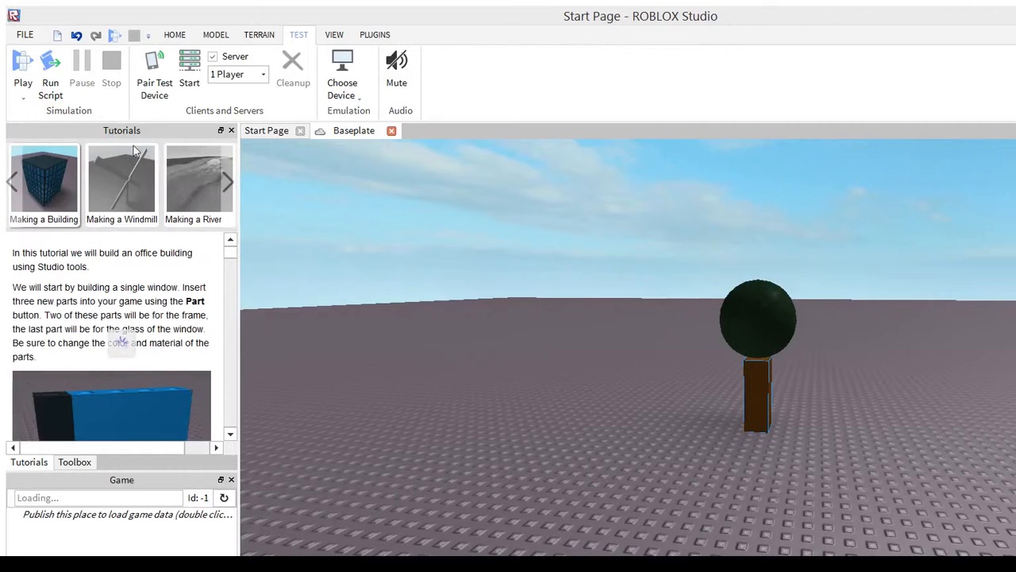
left_click(188, 153)
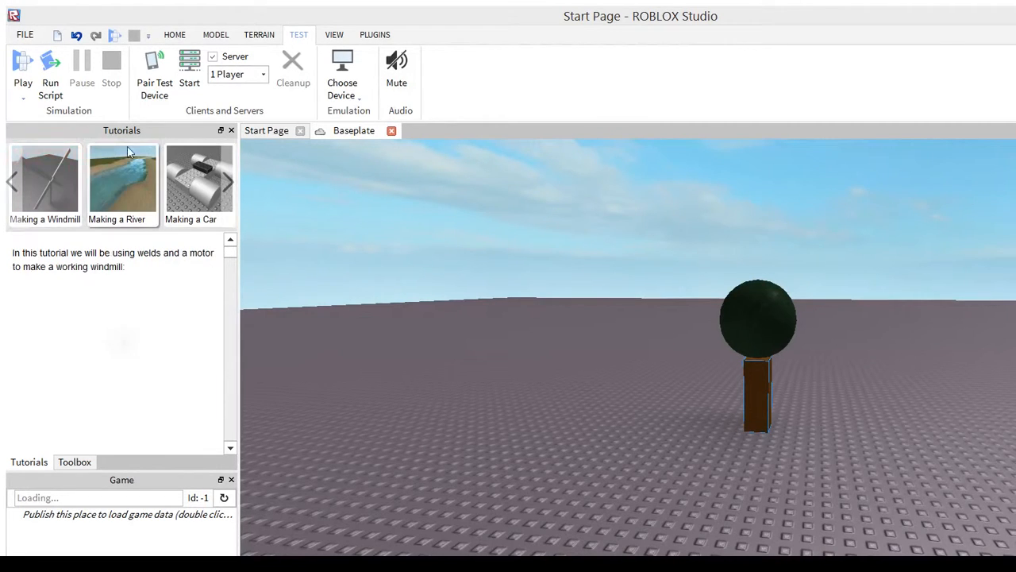
left_click(184, 151)
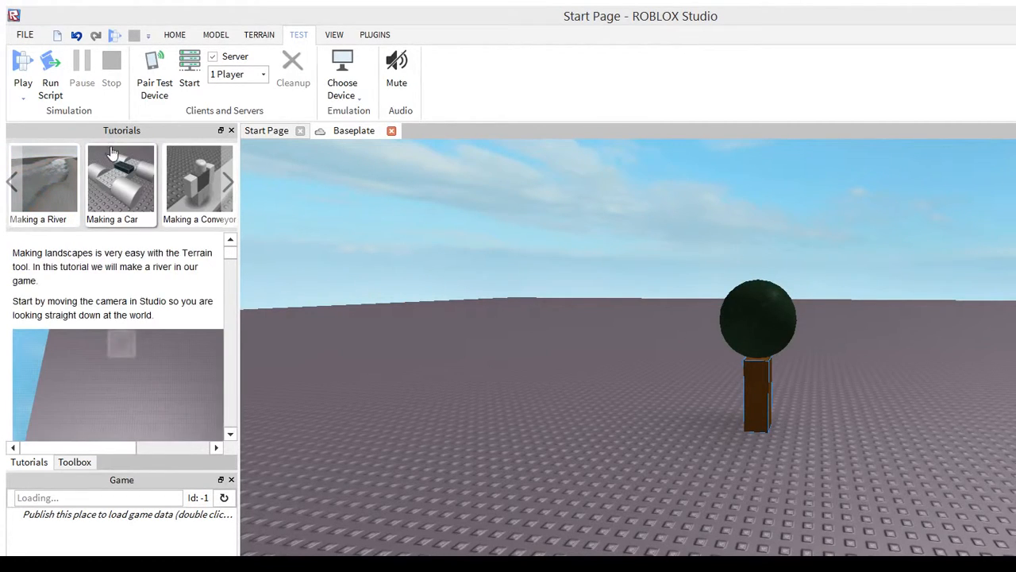